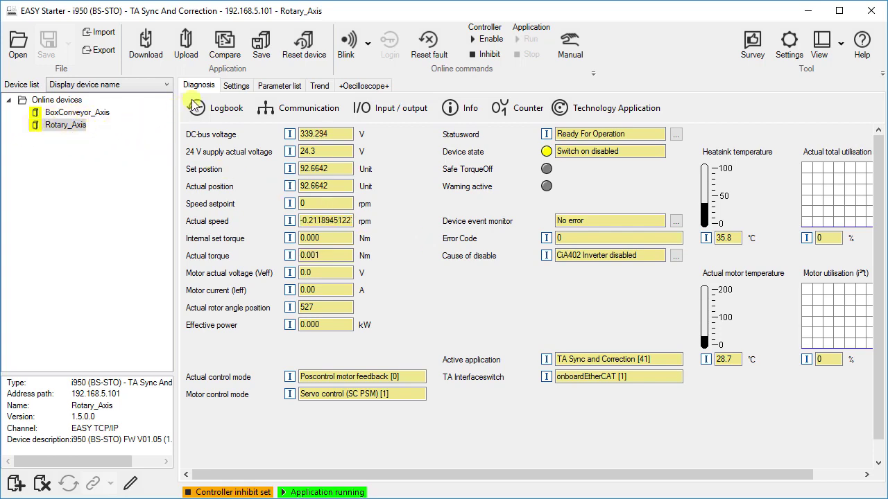
- Review the Rotary_Axis Motor control page and the MCM06C30 motor rated data, then go back
click(235, 86)
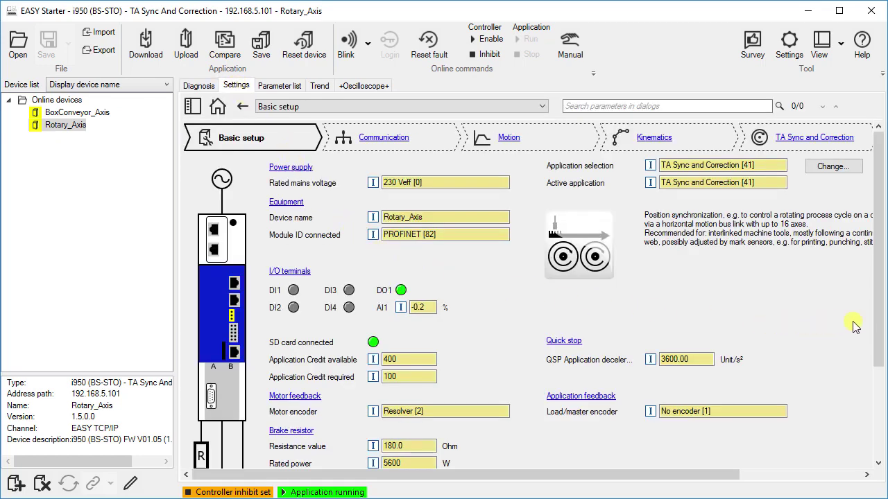
drag(878, 323, 866, 418)
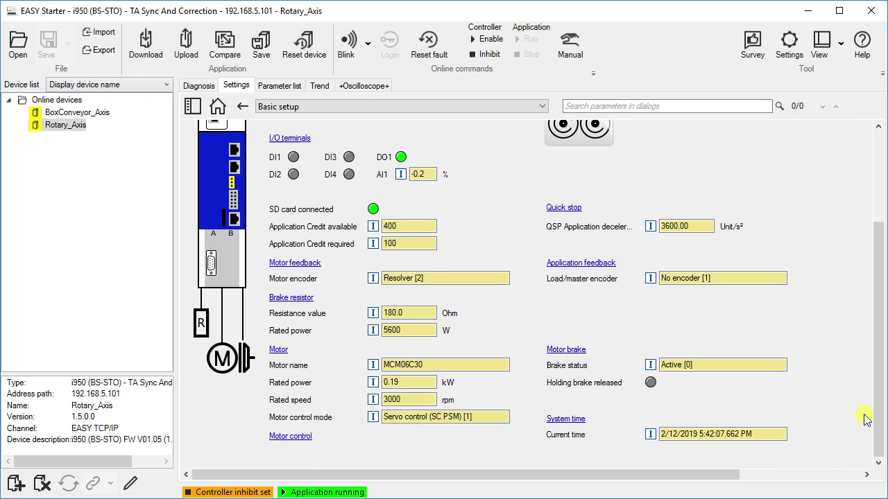
click(297, 437)
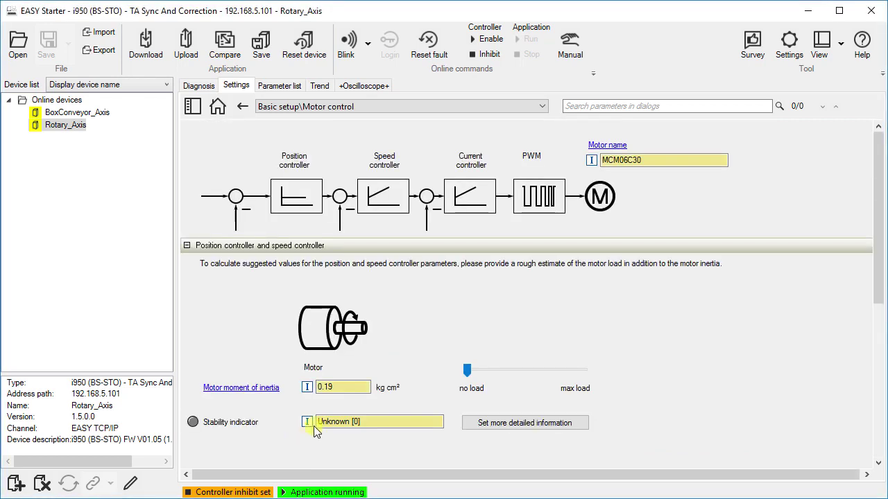
mouse_move(594, 165)
click(608, 146)
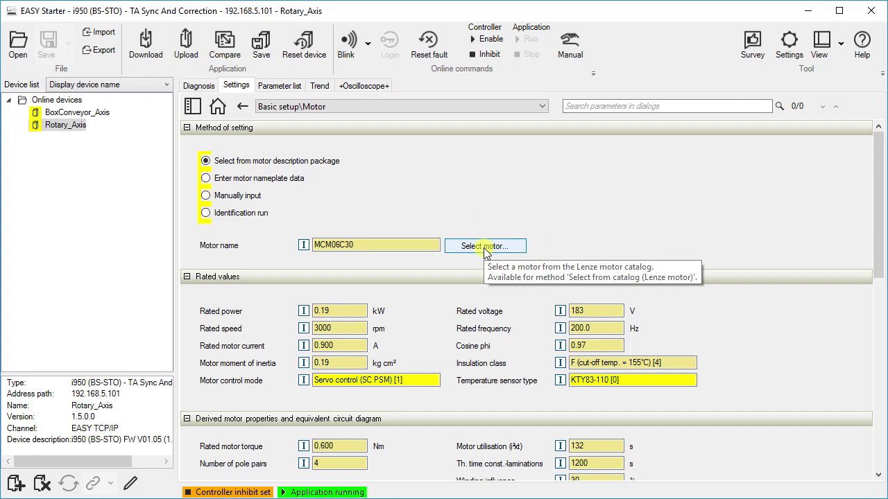
click(243, 114)
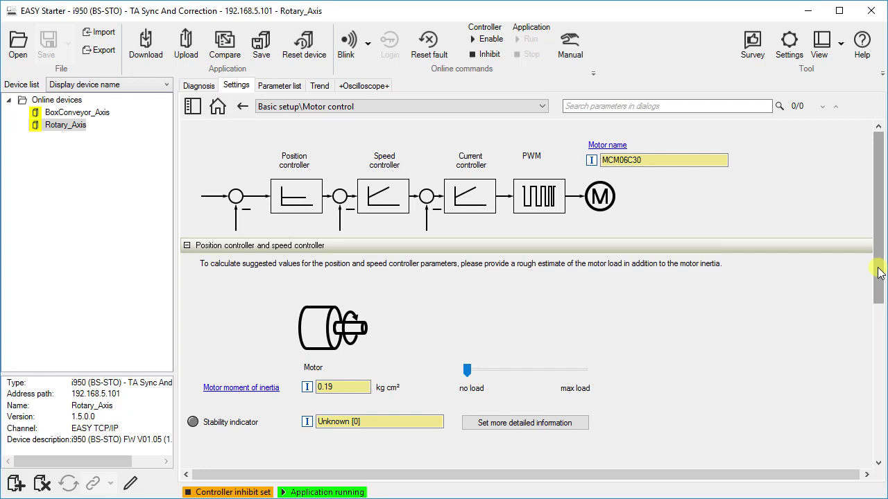
- Try the load slider, leave it at no load, and set suggested-gain take-over to Immediately
drag(875, 270, 880, 340)
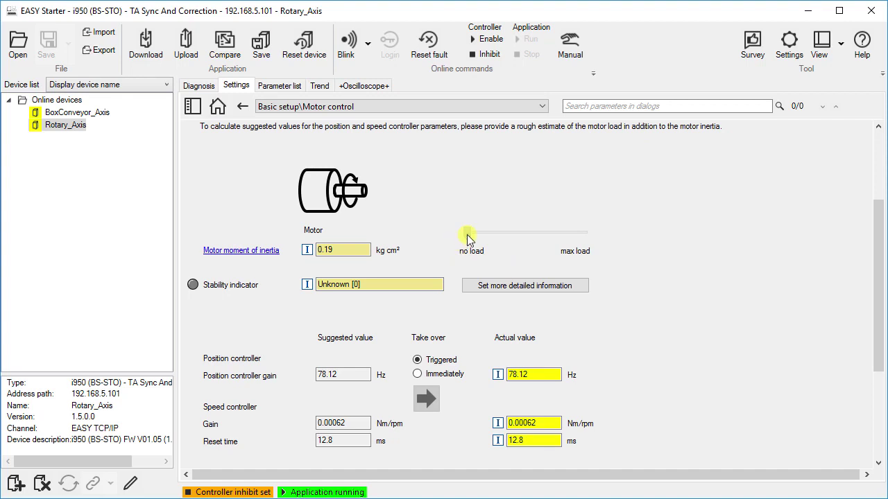
drag(467, 239, 482, 238)
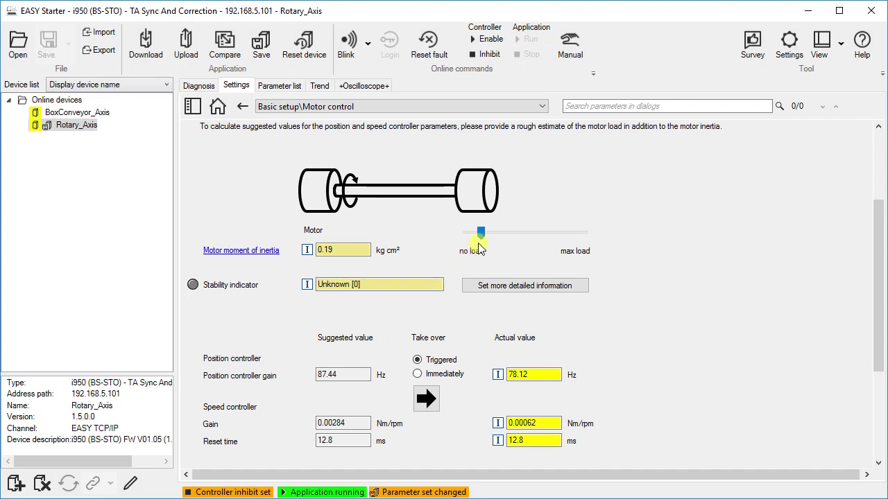
drag(484, 240, 458, 240)
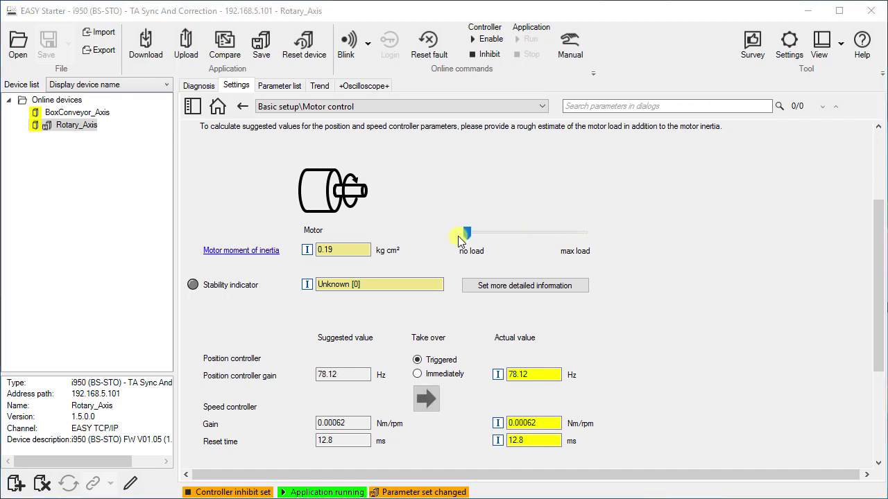
click(417, 374)
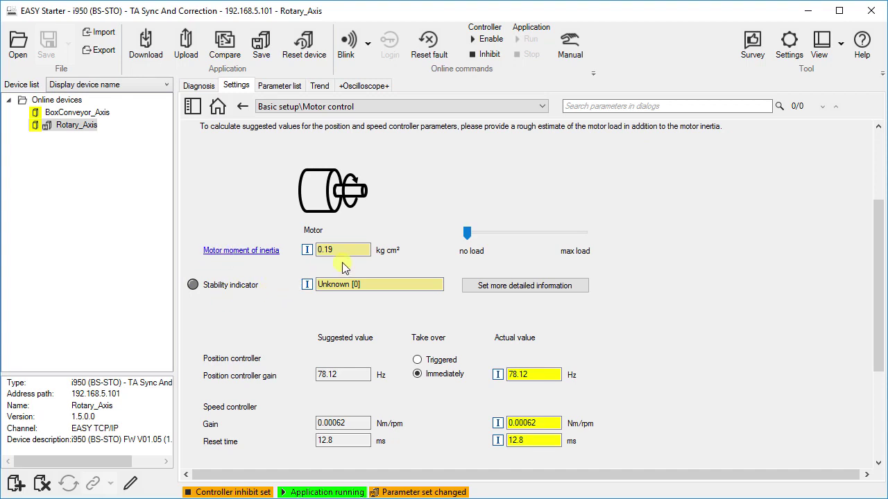
- Switch to the TA Sync and Correction interface page and show the Monitor area
click(542, 106)
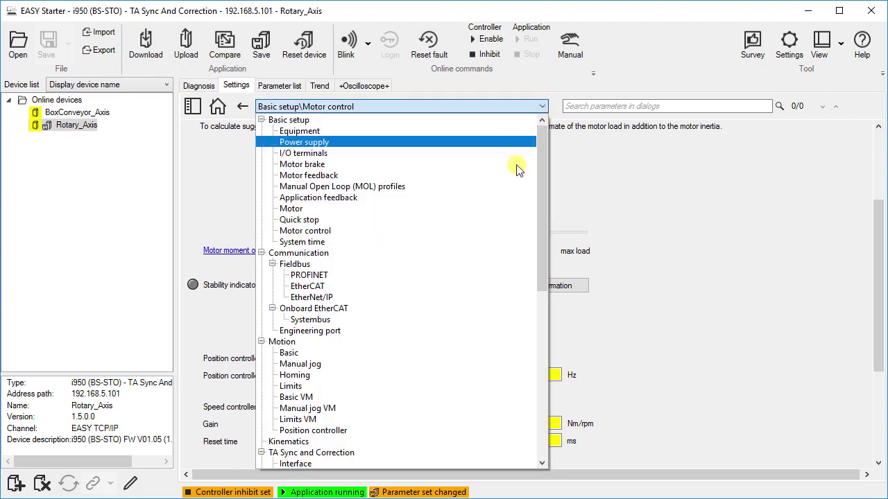
click(444, 465)
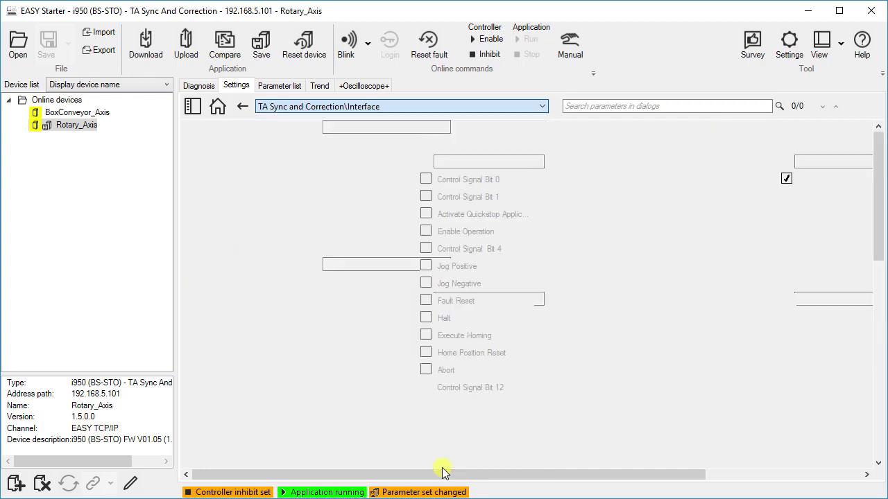
click(841, 46)
click(829, 104)
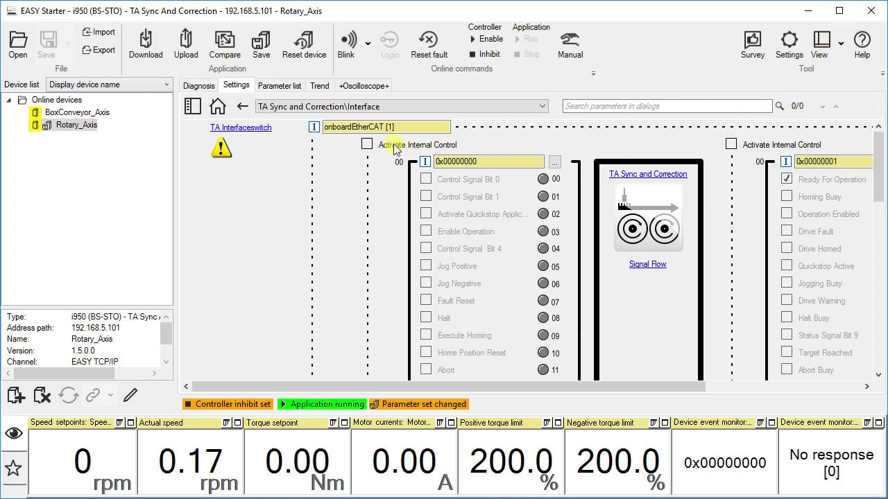
- Activate internal control, enable operation and jog Rotary_Axis in the positive direction
click(365, 146)
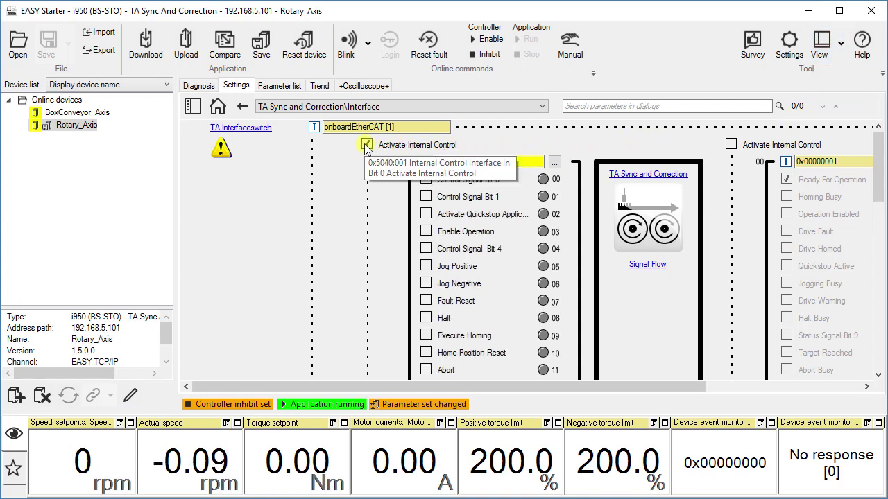
click(427, 233)
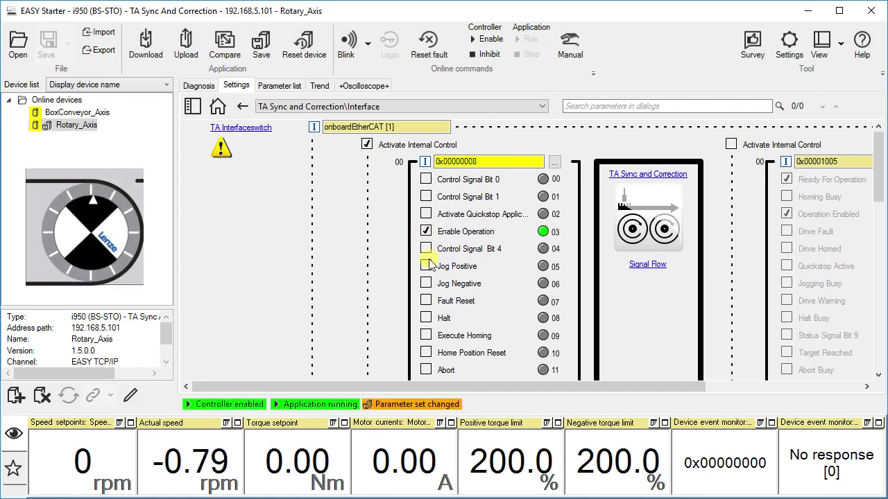
click(426, 267)
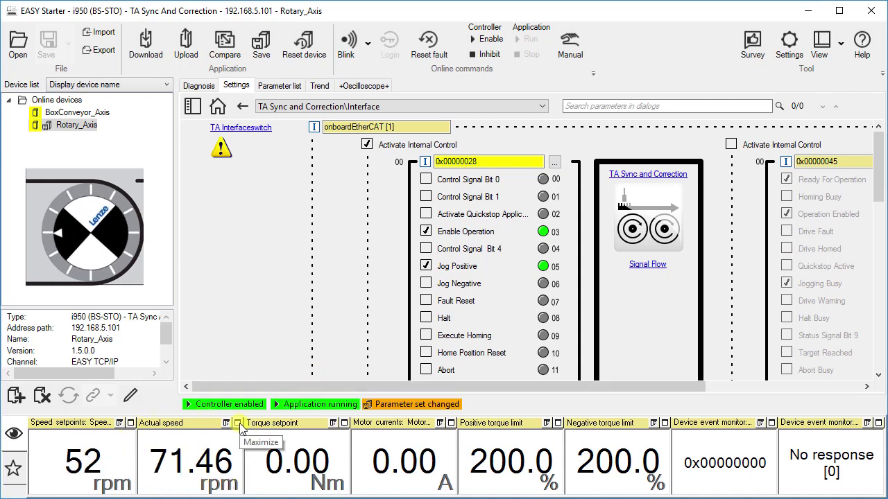
- Return to the Motor control settings and hide the Monitor area
click(242, 109)
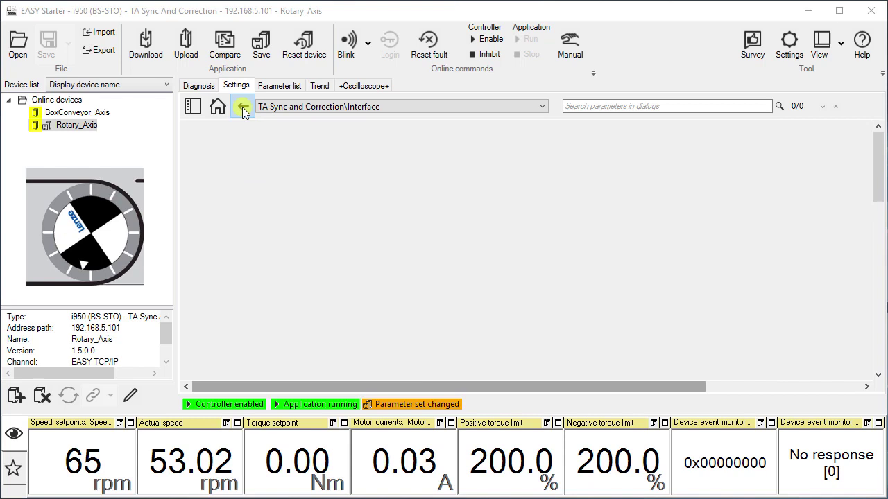
click(820, 46)
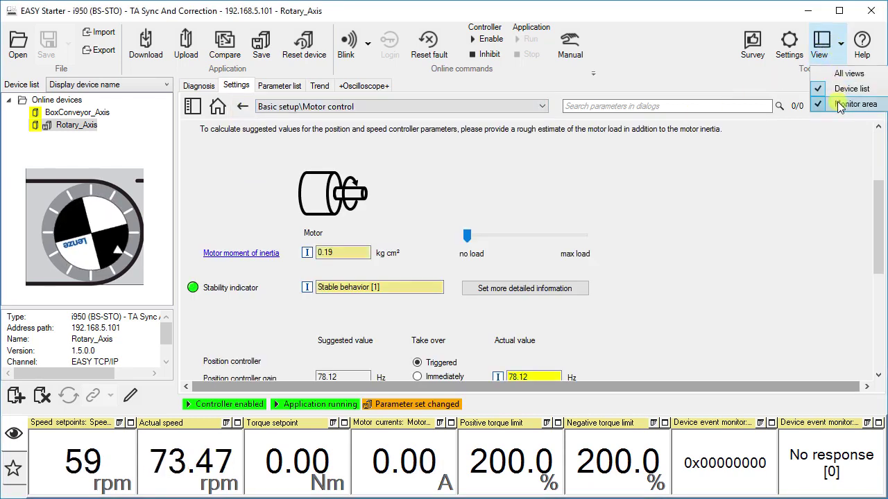
click(841, 104)
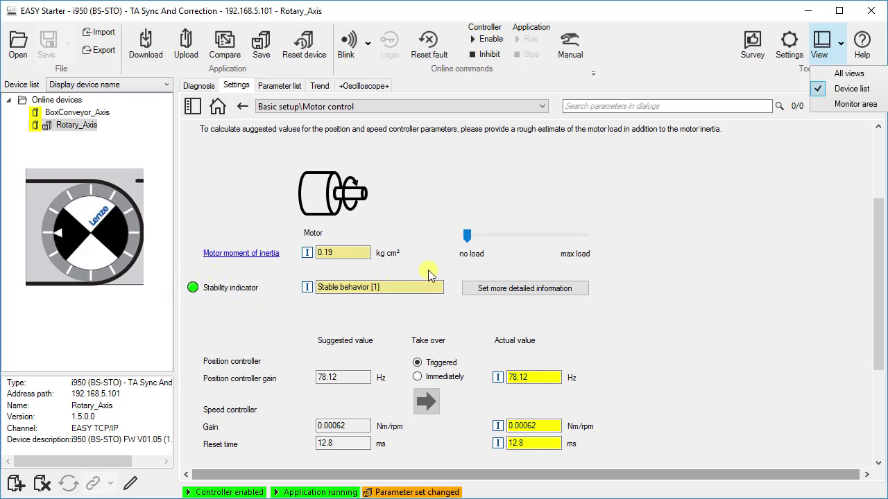
click(467, 236)
- Raise the load estimate with Immediately take-over until position gain reads 107.86 Hz, stable
drag(468, 235, 482, 258)
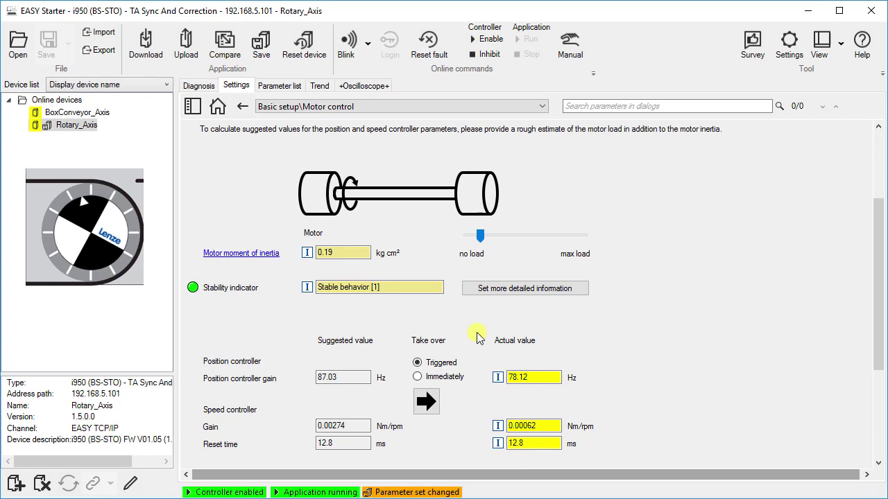
click(418, 376)
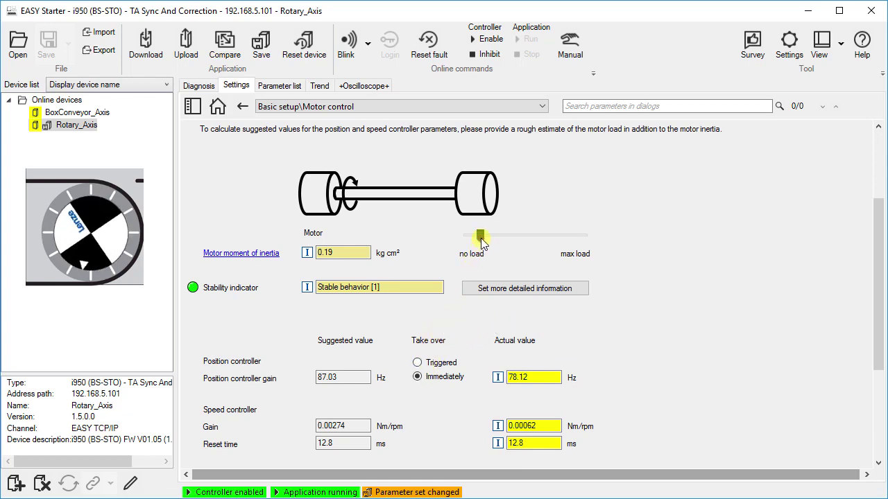
drag(480, 238, 553, 237)
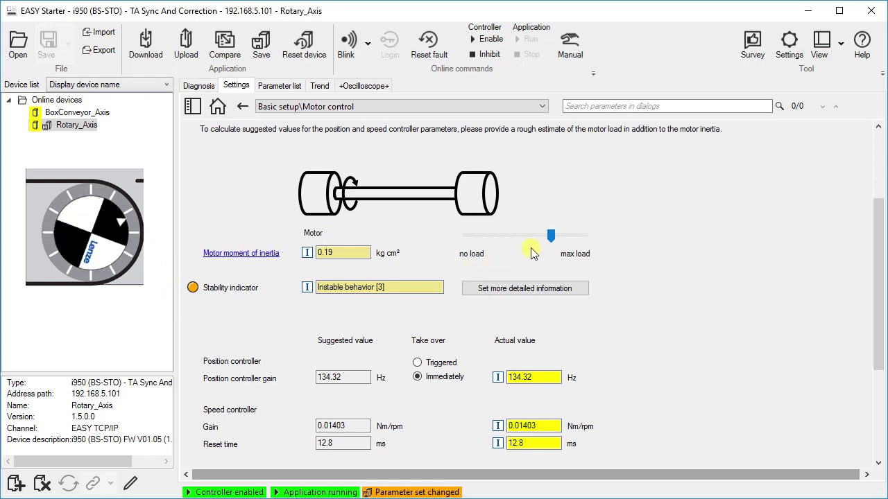
drag(553, 238, 514, 244)
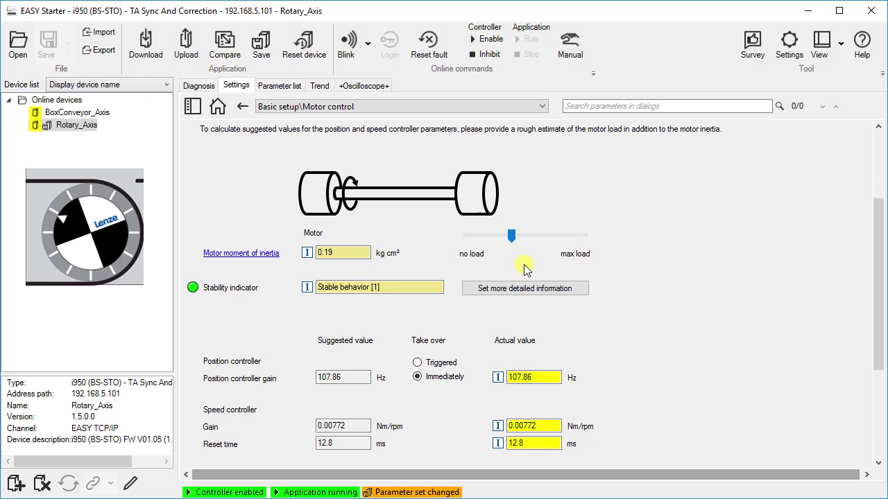
click(533, 290)
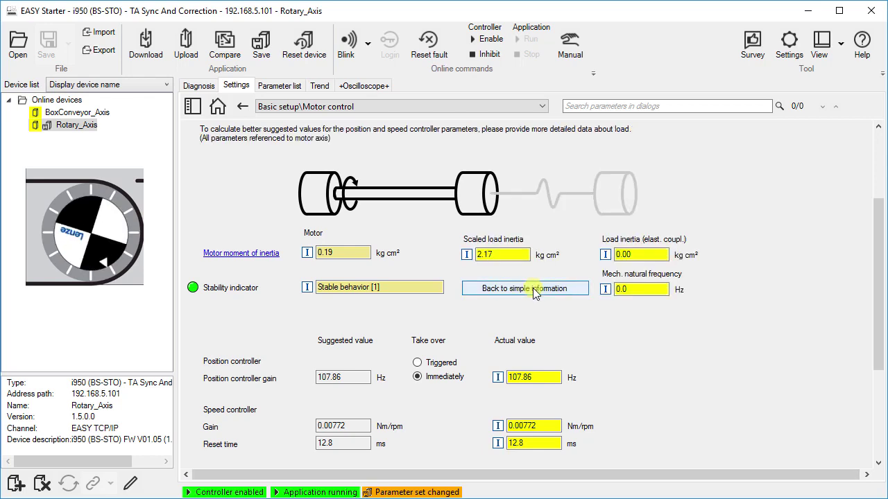
click(640, 255)
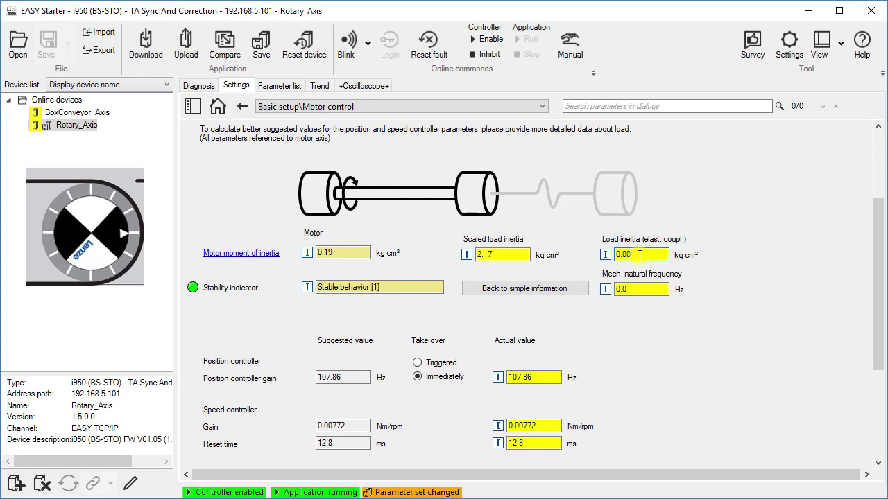
key(BackSpace)
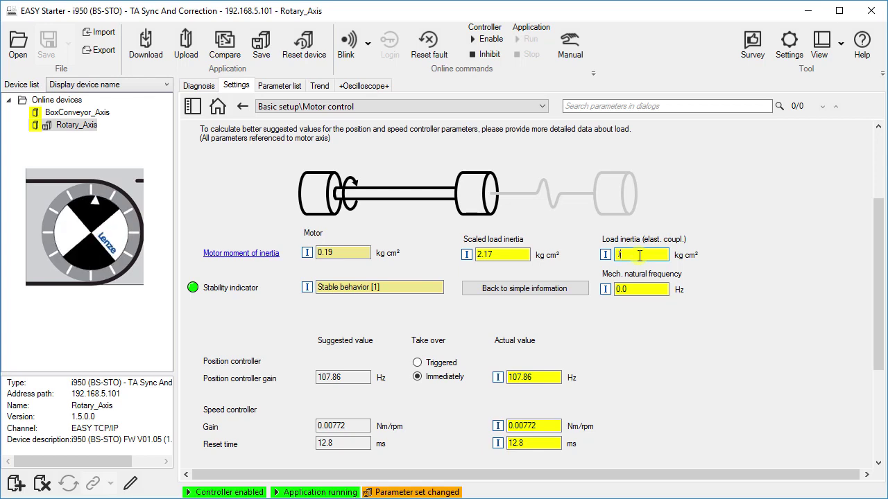
text(1)
key(Return)
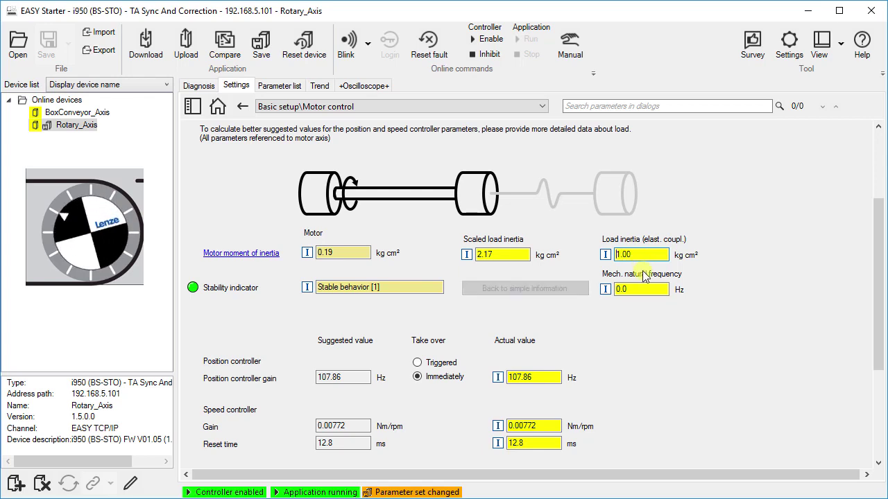
click(645, 289)
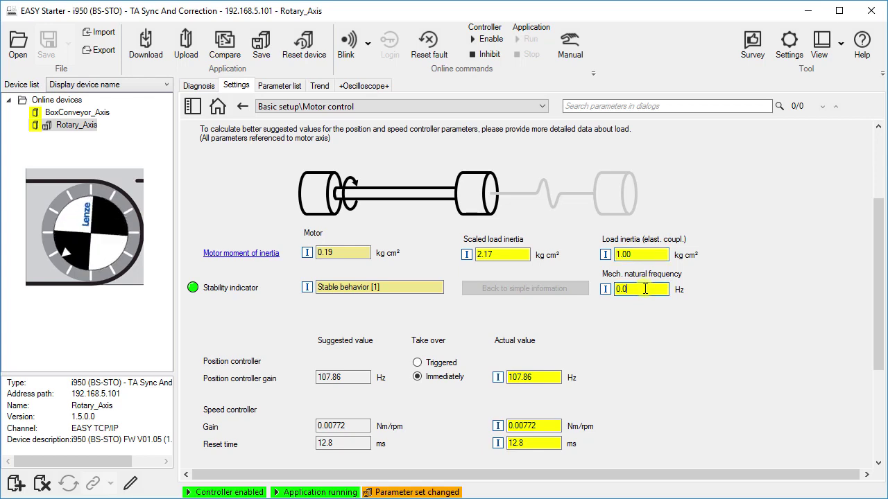
text(20)
key(Return)
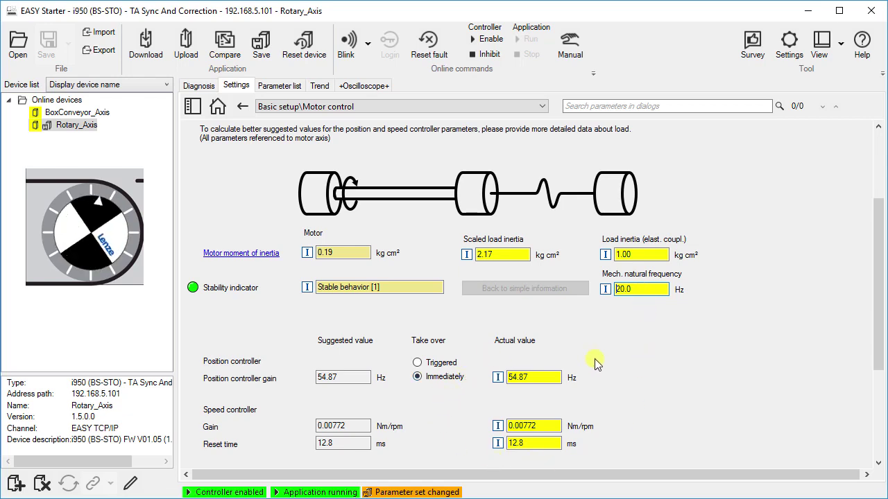
click(638, 254)
key(BackSpace)
key(BackSpace)
key(BackSpace)
key(BackSpace)
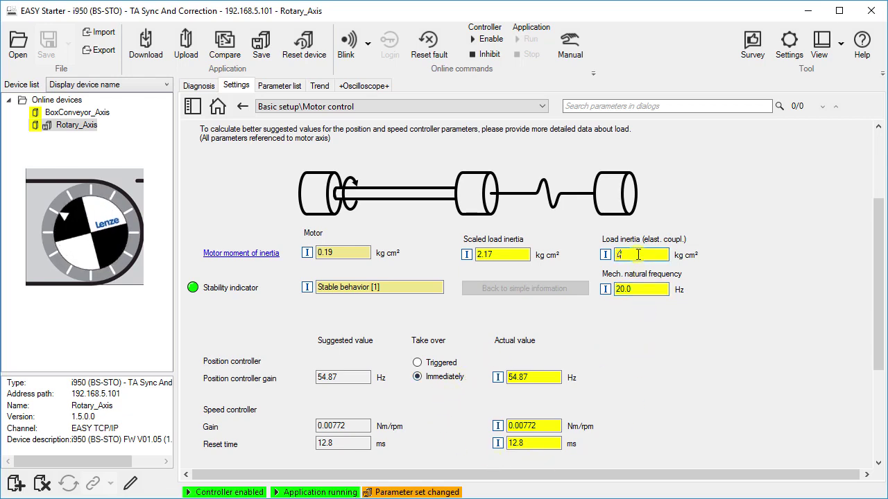
text(0)
key(Return)
click(646, 289)
key(BackSpace)
key(BackSpace)
key(BackSpace)
key(BackSpace)
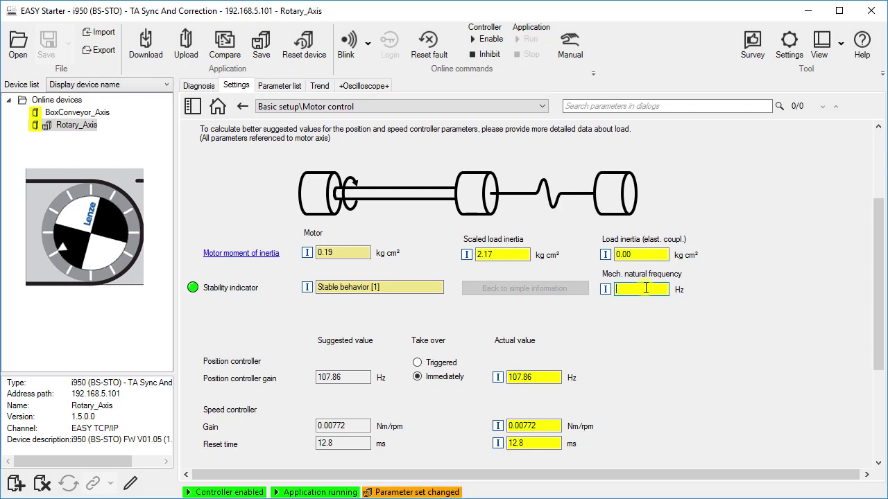
text(0)
key(Return)
click(555, 289)
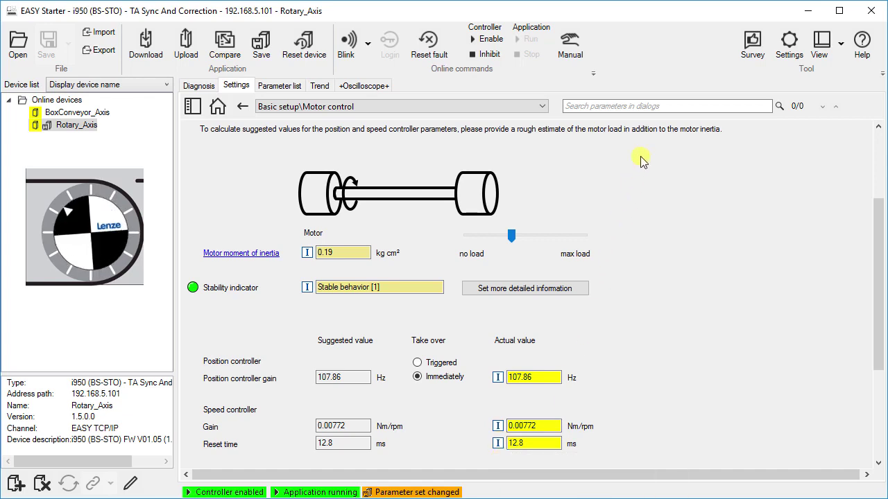
- Set 0x2904:000 Actual speed filter time from 0.3 to 1.0 ms, then return to Motor control
click(649, 104)
text(fil)
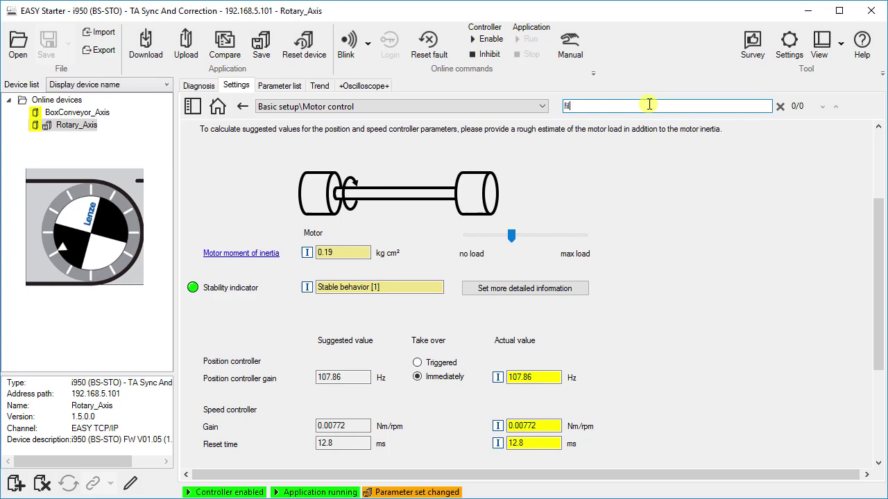
text(ter)
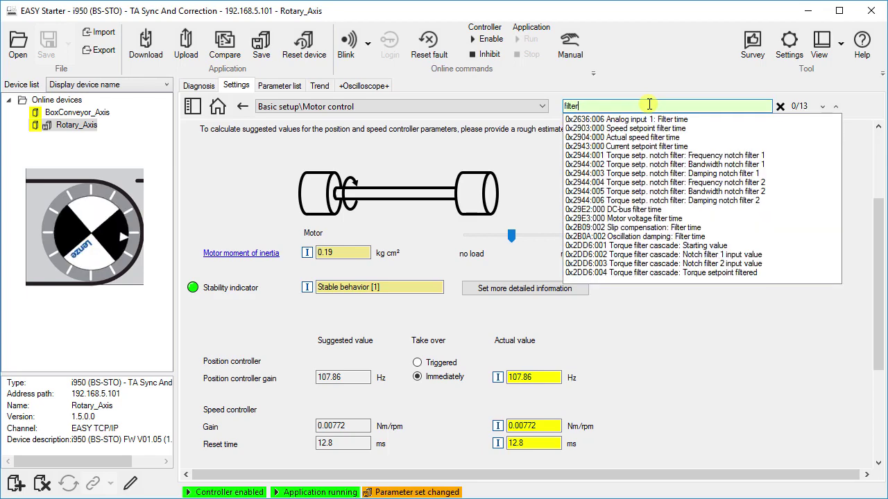
click(686, 138)
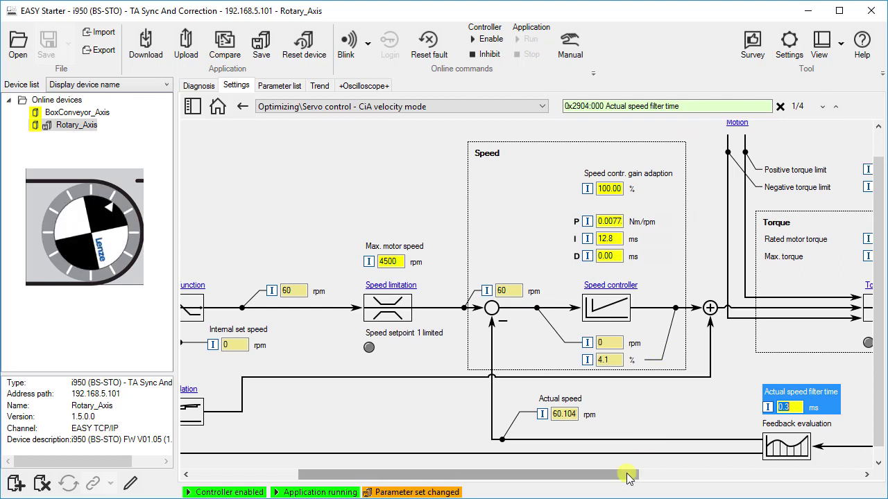
drag(630, 475, 706, 486)
key(BackSpace)
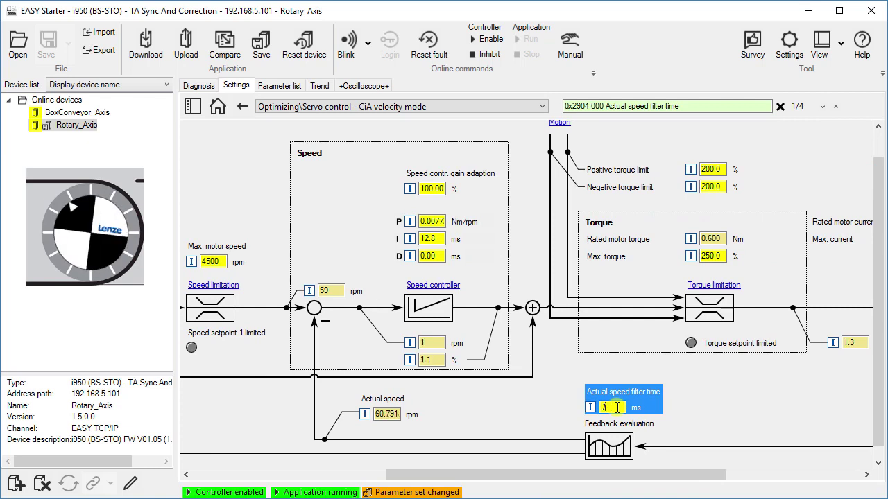
text(1.0)
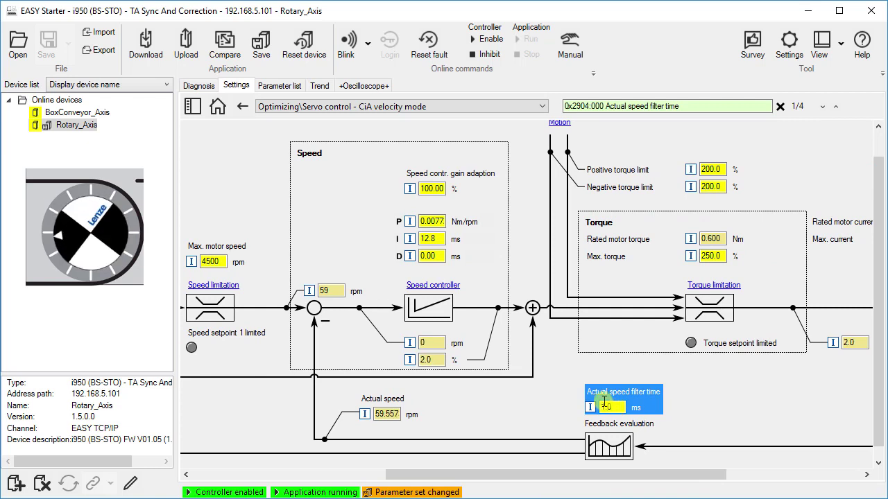
click(236, 110)
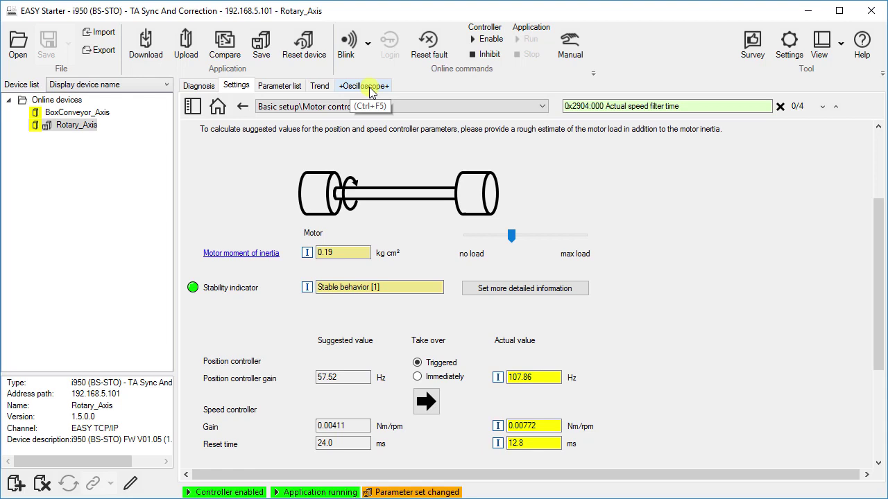
- Open the Oscilloscope tab for the Rotary_Axis drive
click(369, 88)
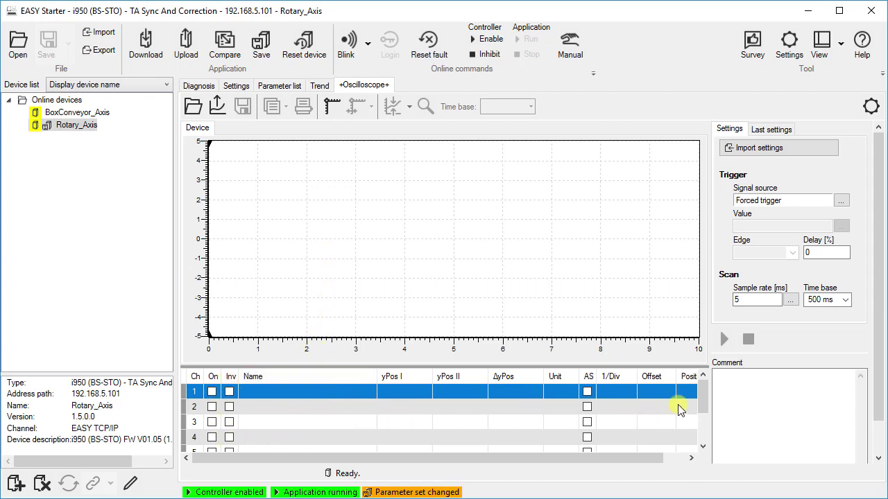
mouse_move(704, 406)
mouse_down()
mouse_move(704, 433)
mouse_move(706, 393)
mouse_up()
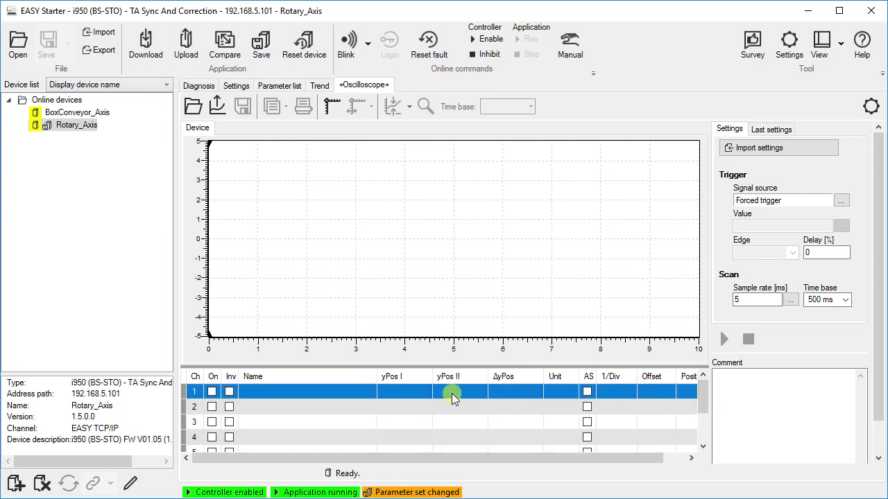
double_click(322, 392)
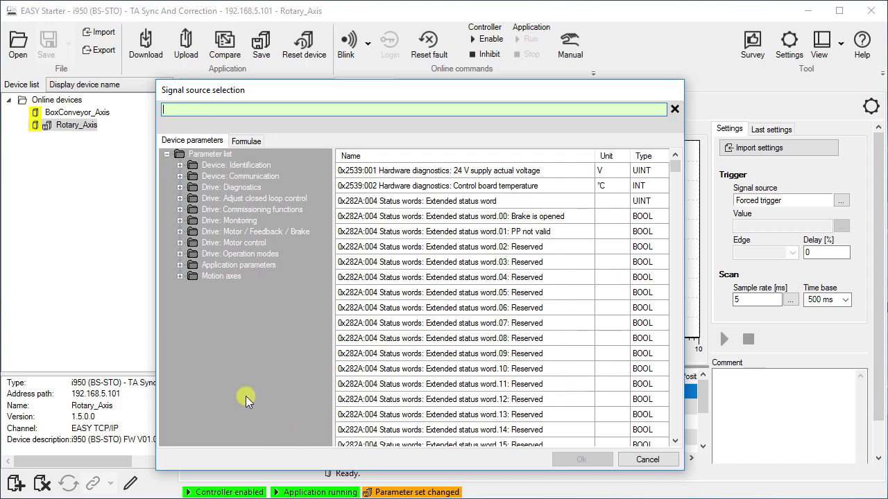
click(425, 172)
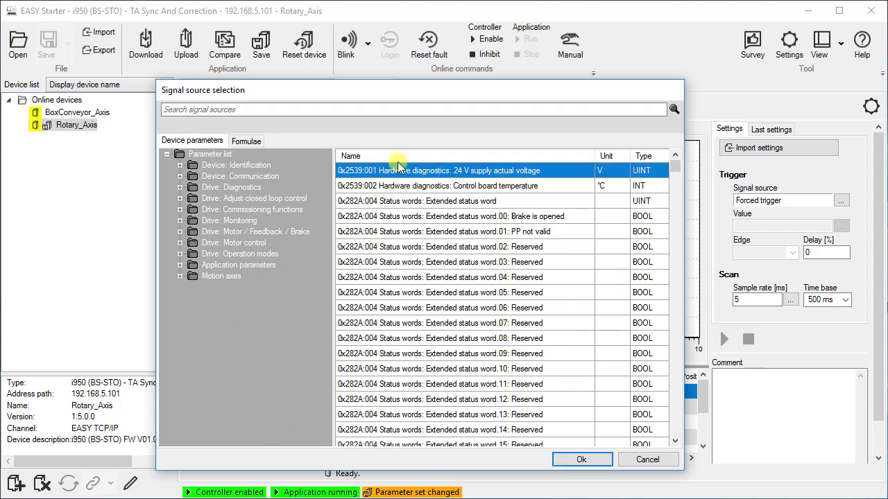
click(301, 110)
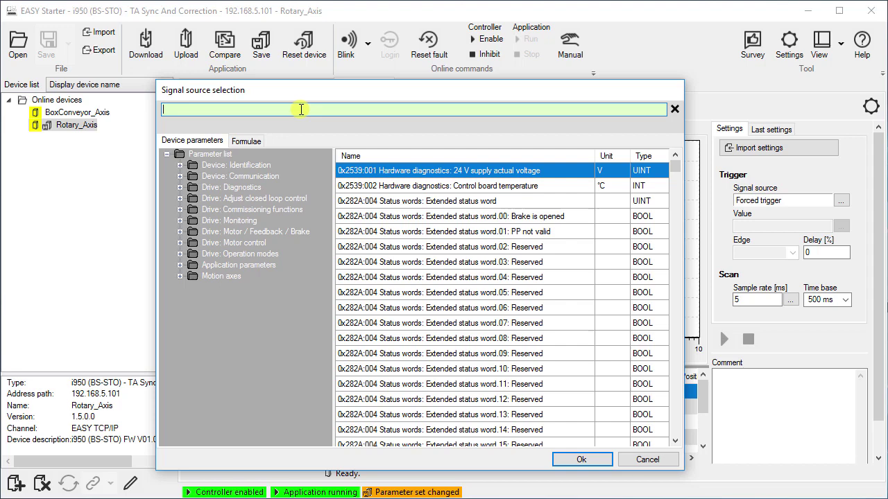
text(Speed)
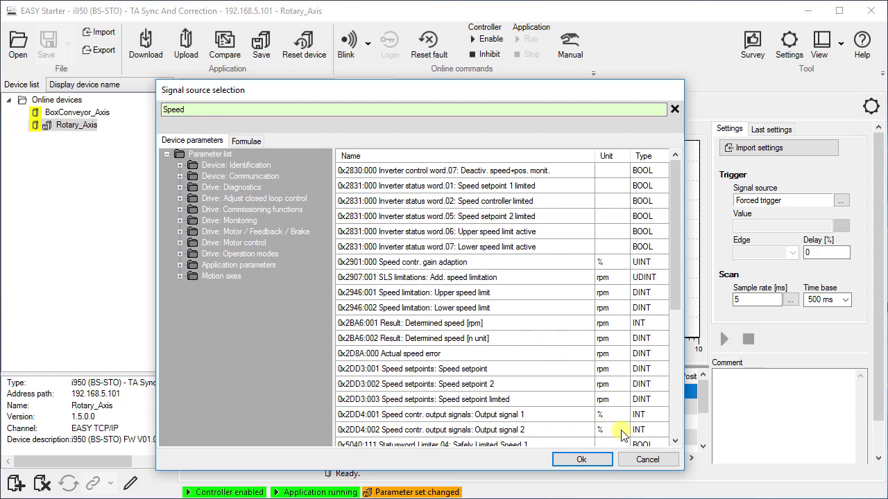
click(644, 461)
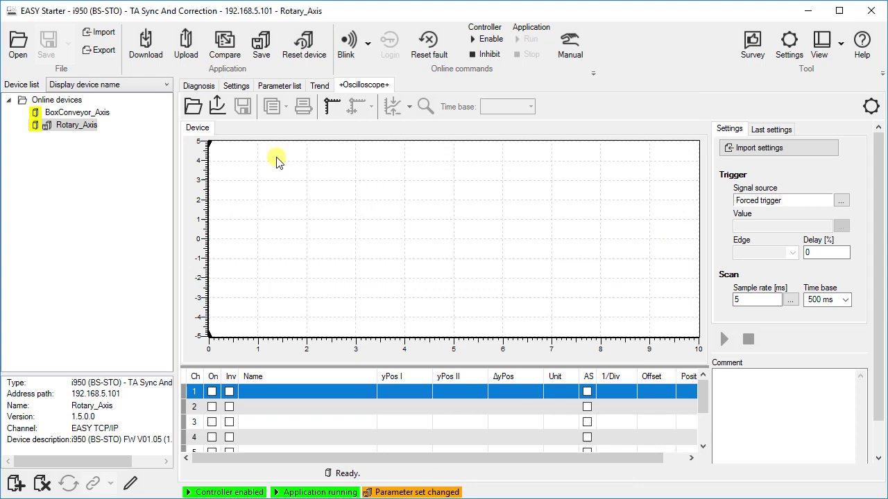
- Show the Optimizing > Servo control - Cyclic sync position mode page in Settings
click(236, 86)
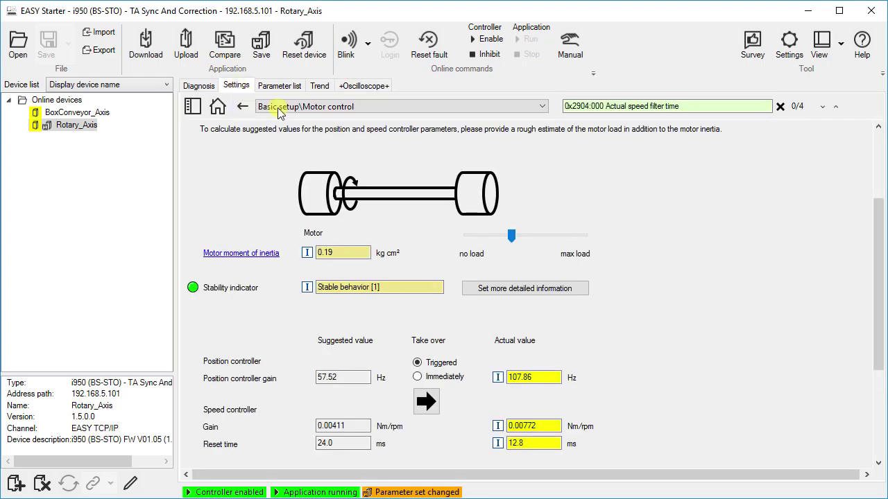
click(542, 106)
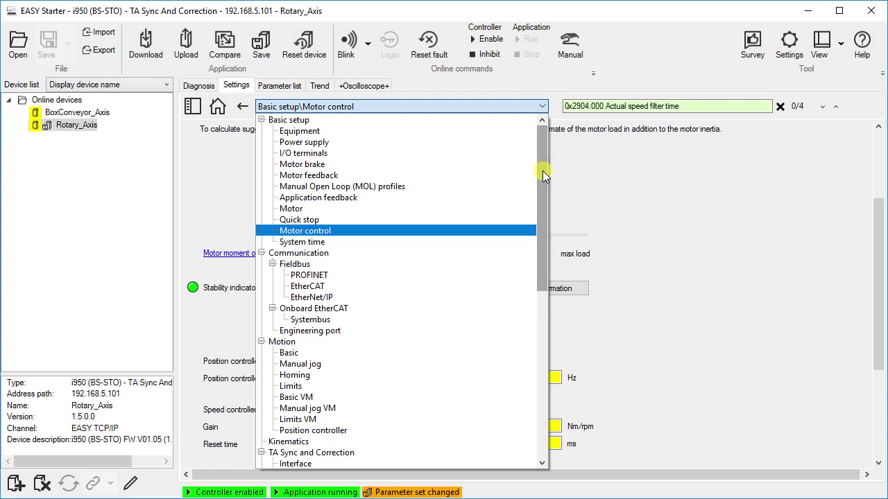
drag(541, 208, 546, 326)
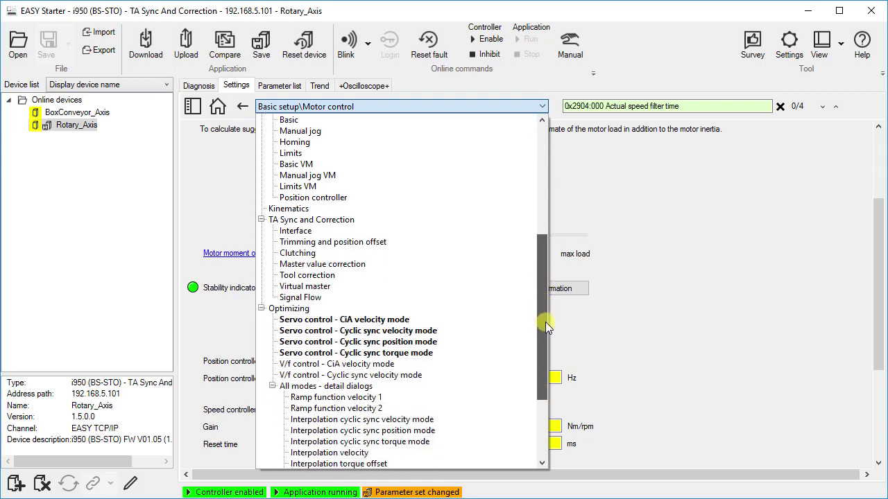
click(423, 342)
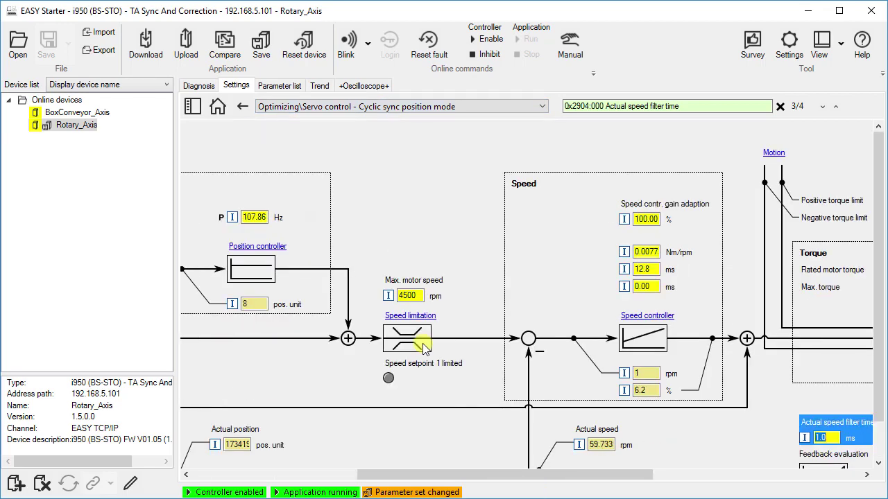
drag(422, 475, 208, 472)
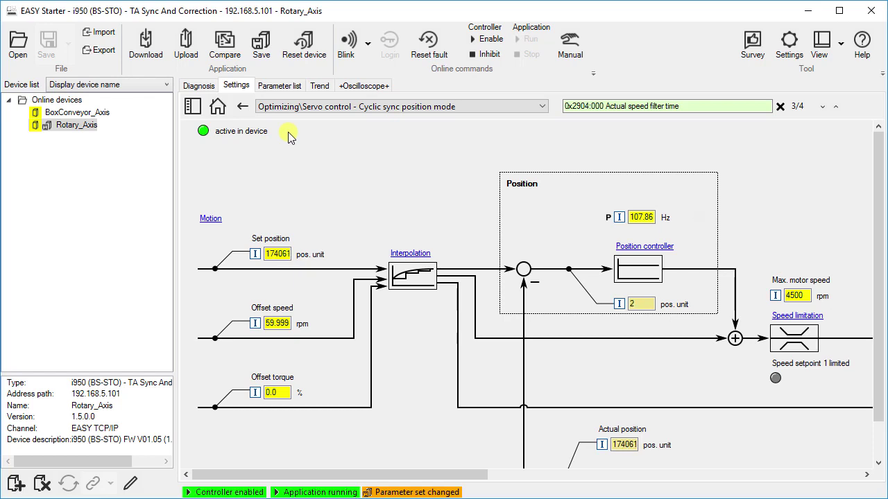
mouse_move(255, 325)
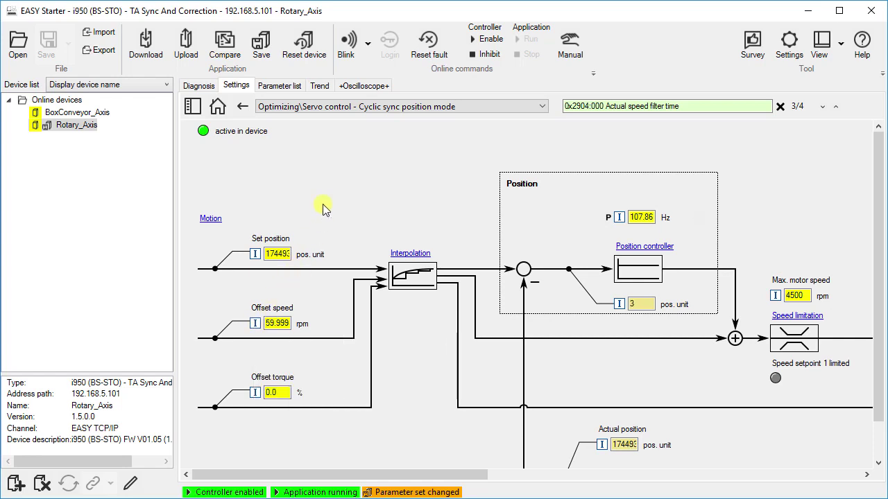
- Assign 0x60B1:000 Offset speed as the signal source of oscilloscope channel 1
click(367, 89)
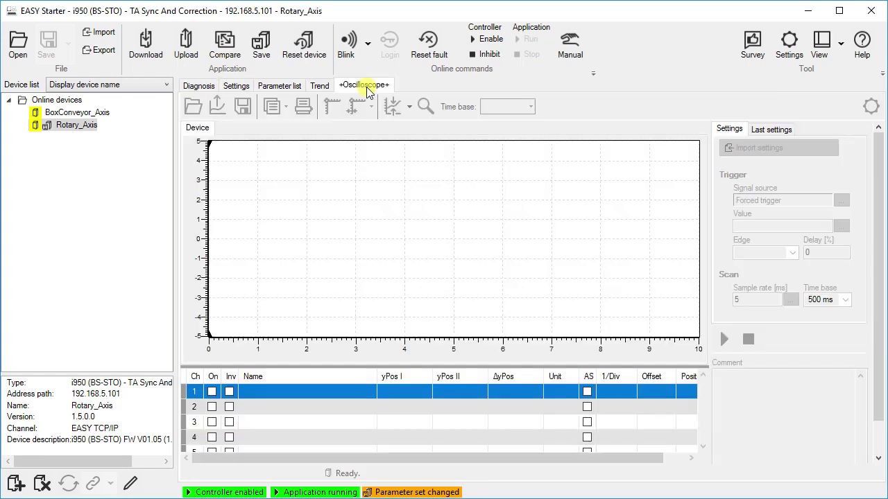
right_click(291, 392)
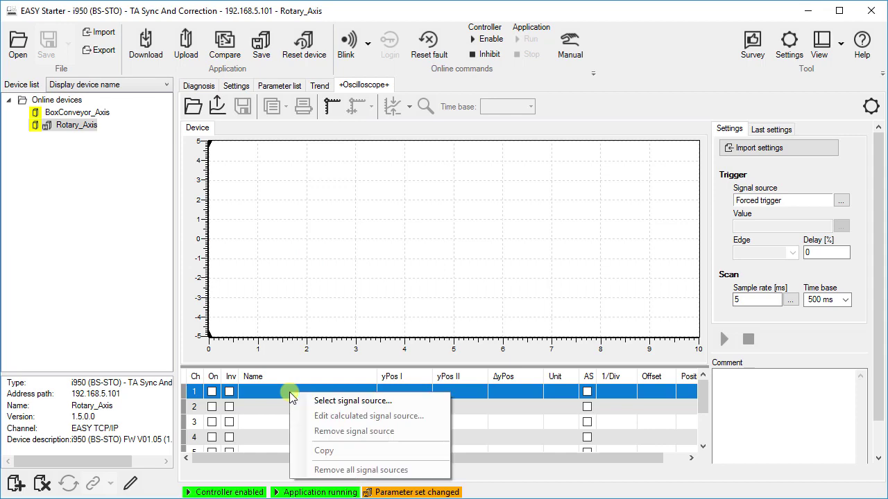
click(387, 402)
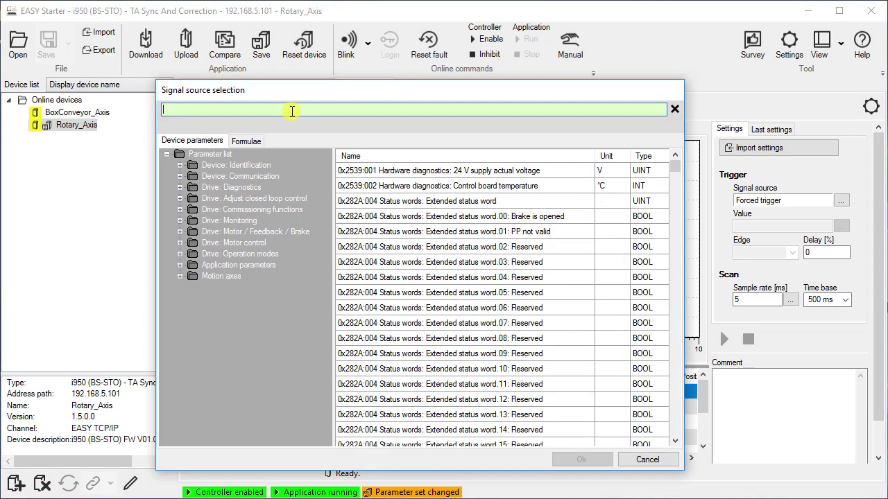
text(60B1)
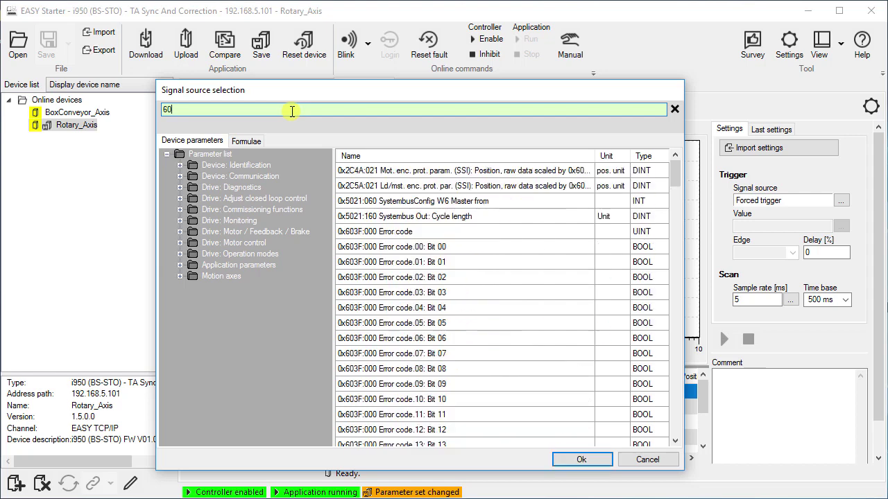
click(442, 171)
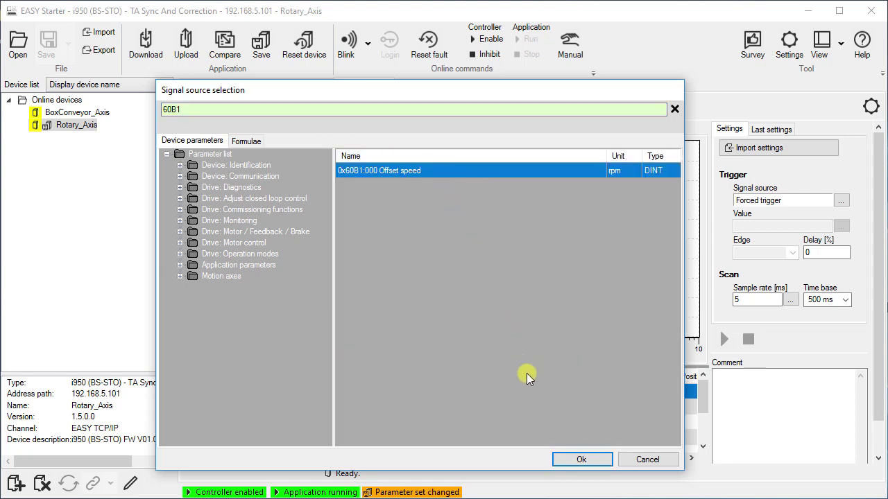
click(563, 463)
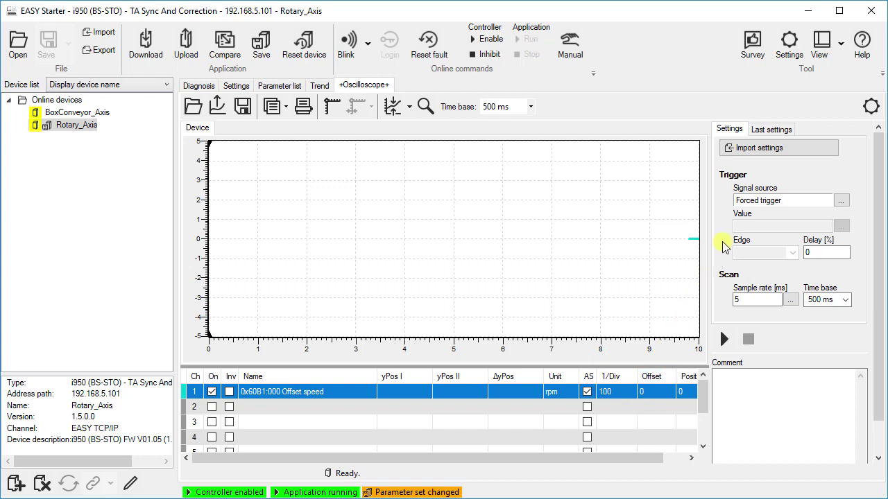
- Import oscilloscope settings from the i950 ScopeBFile_DrivePerformancel.los oscillogram file
click(763, 150)
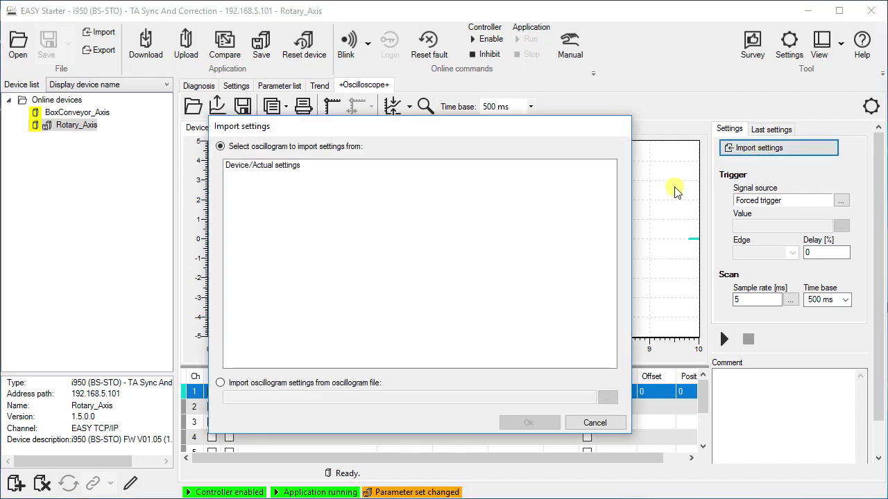
click(220, 388)
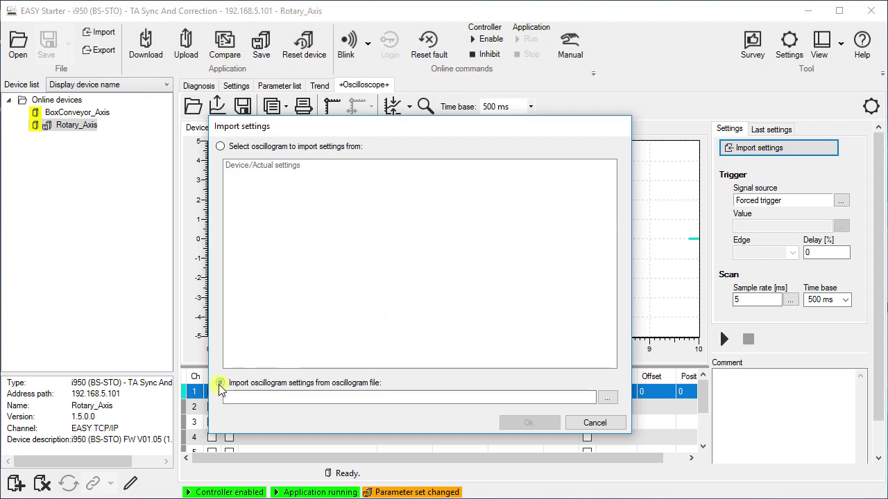
click(607, 397)
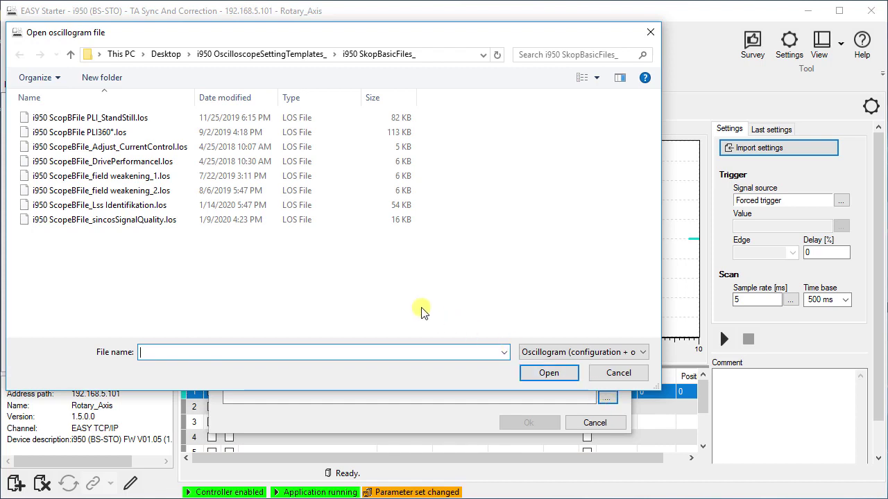
click(154, 164)
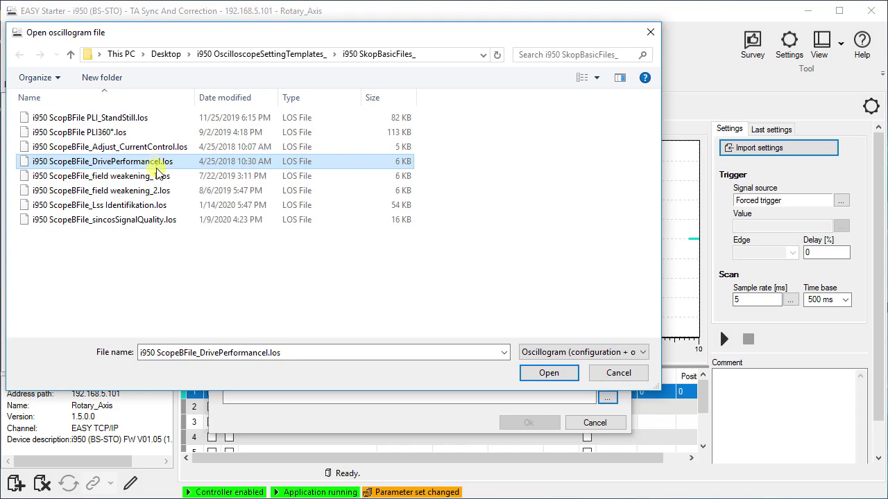
click(547, 373)
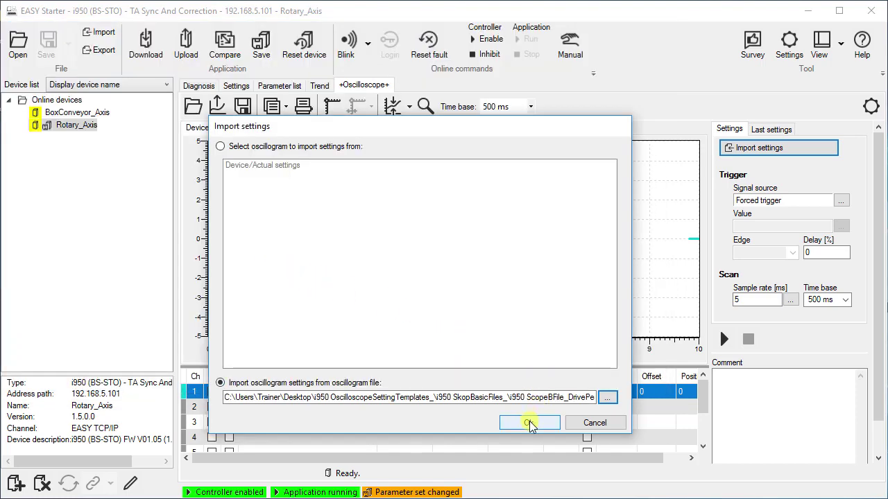
click(530, 419)
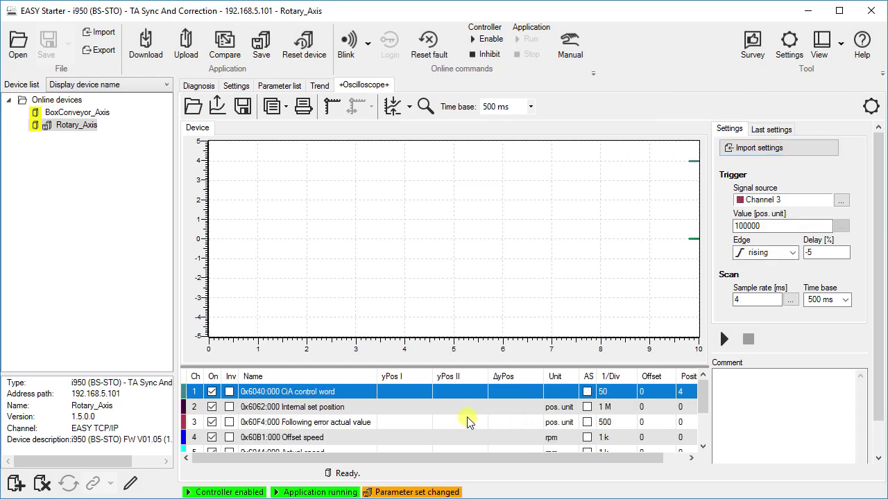
- Hide the channel 1 and 2 traces and remove Internal set position from channel 2
click(211, 392)
click(211, 407)
right_click(360, 411)
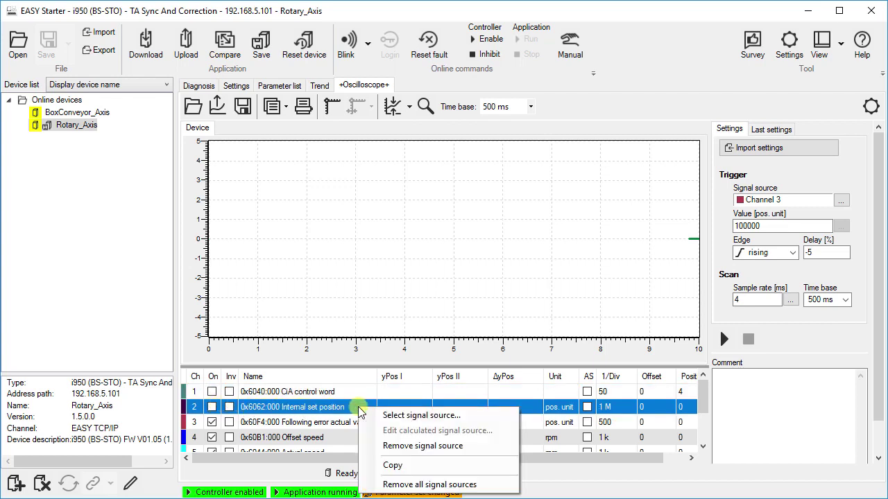
click(407, 446)
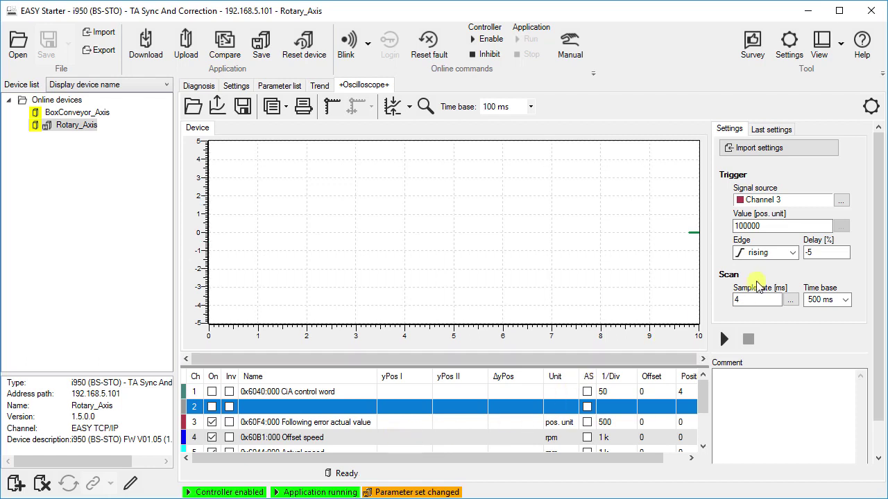
- Set the oscilloscope trigger source to channel 4, Offset speed
click(840, 200)
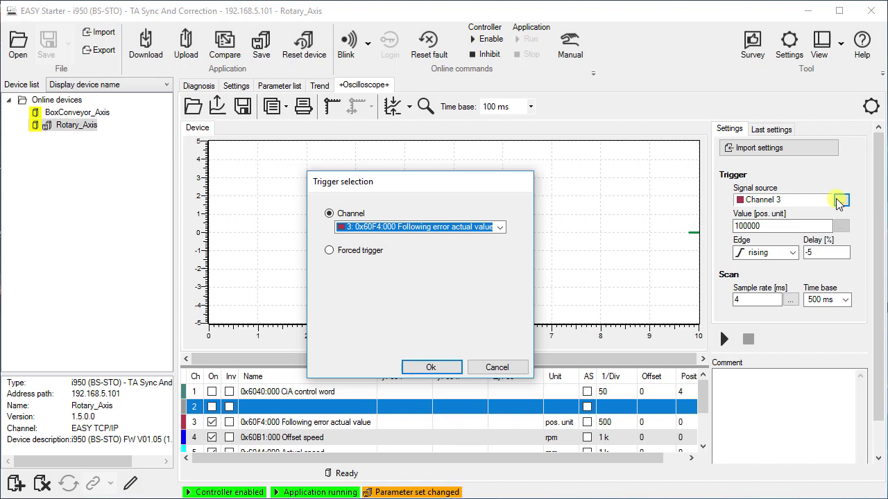
click(500, 229)
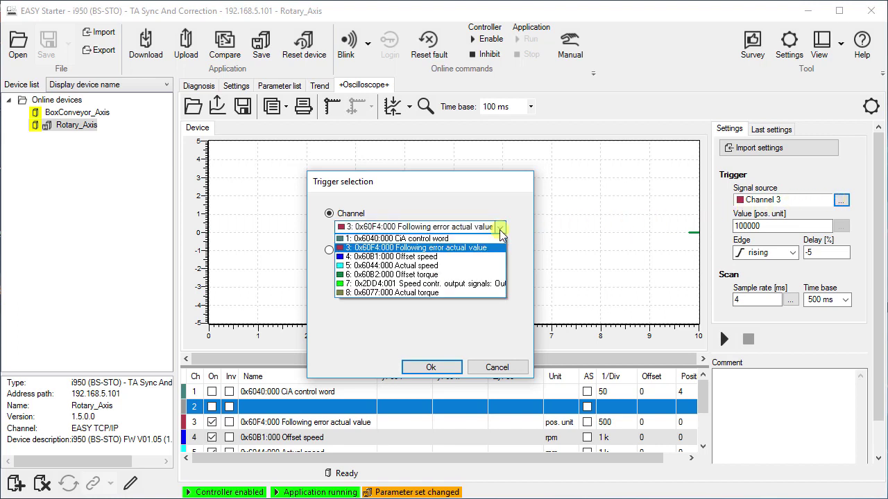
click(478, 257)
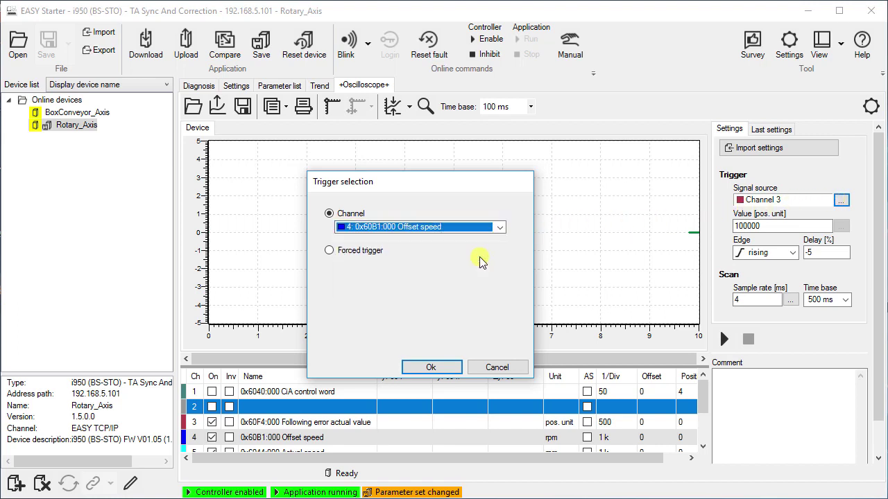
click(431, 367)
- Set the trigger to 10 rpm on a falling edge, with -50% delay and a 100 ms time base
click(773, 227)
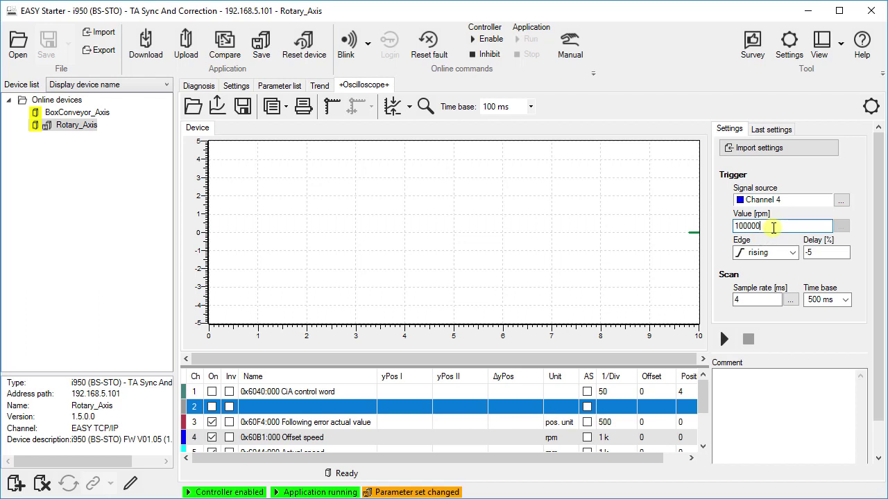
key(BackSpace)
key(BackSpace)
click(792, 253)
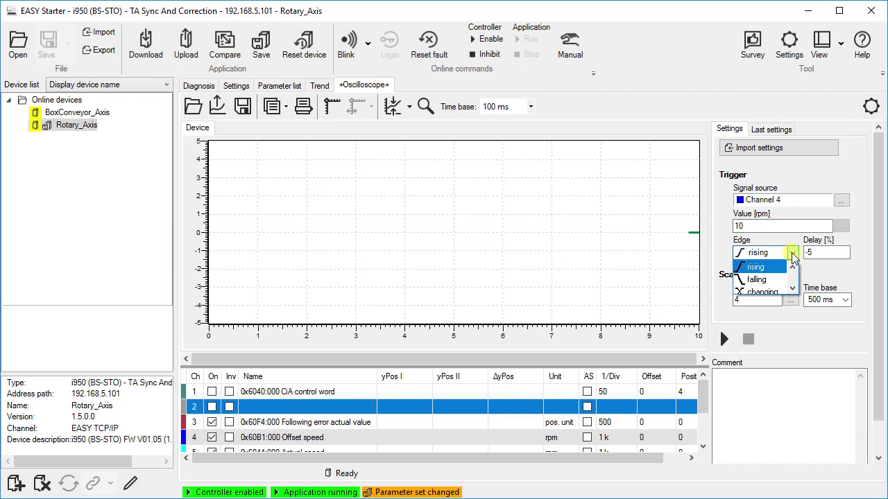
click(752, 279)
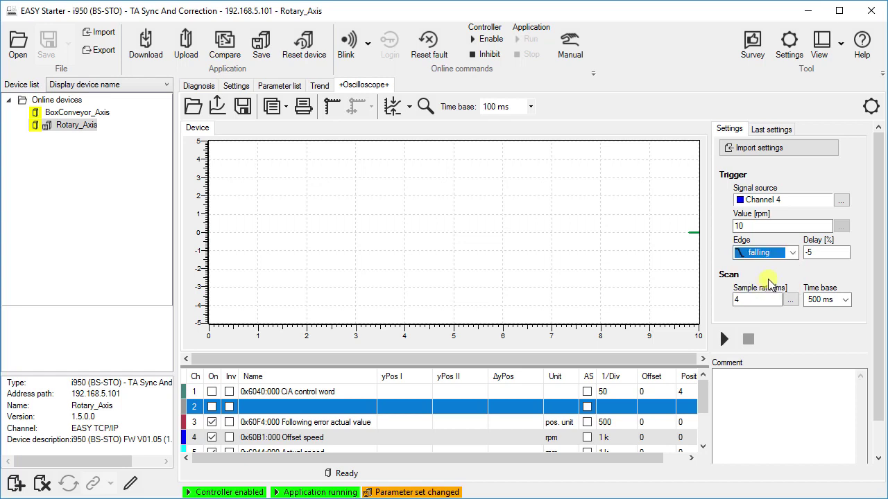
click(818, 252)
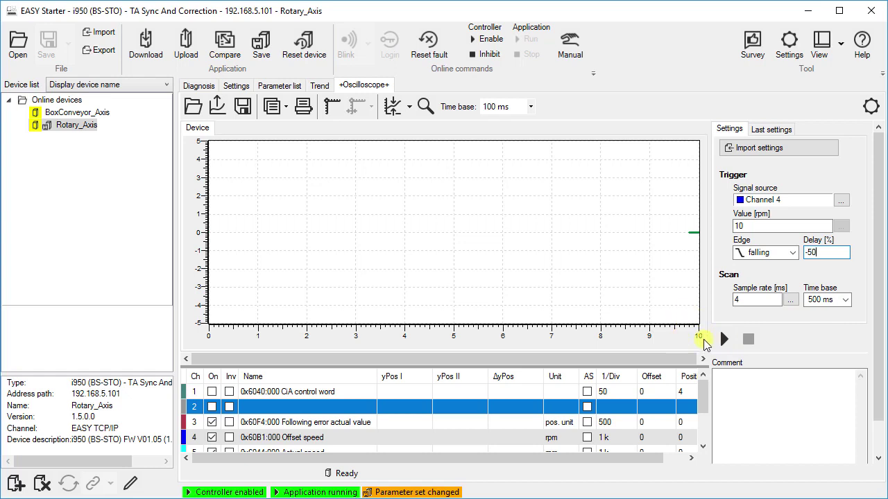
click(846, 300)
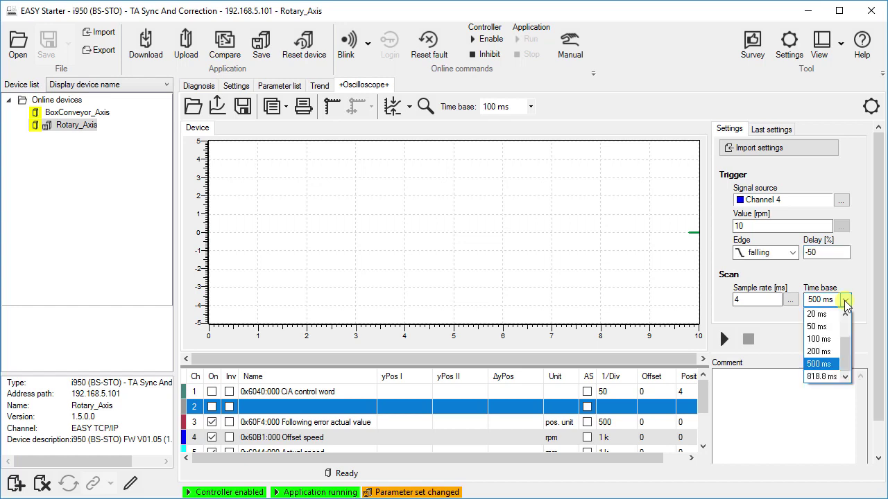
click(828, 340)
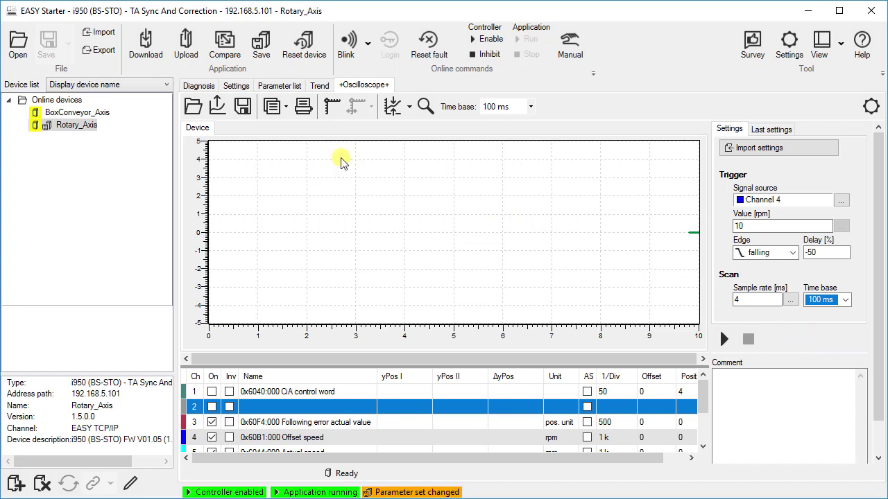
- Set the Rotary_Axis manual jog velocity to 3600 Unit/s under Motion > Manual jog
click(238, 88)
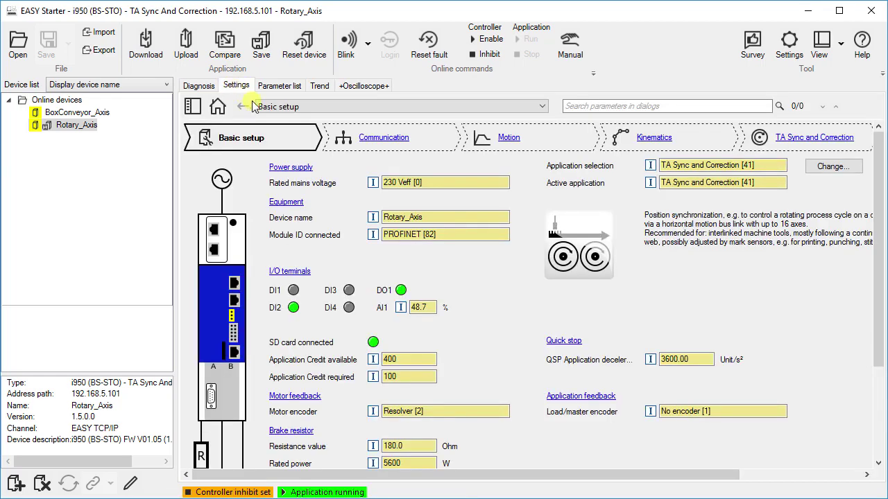
click(508, 139)
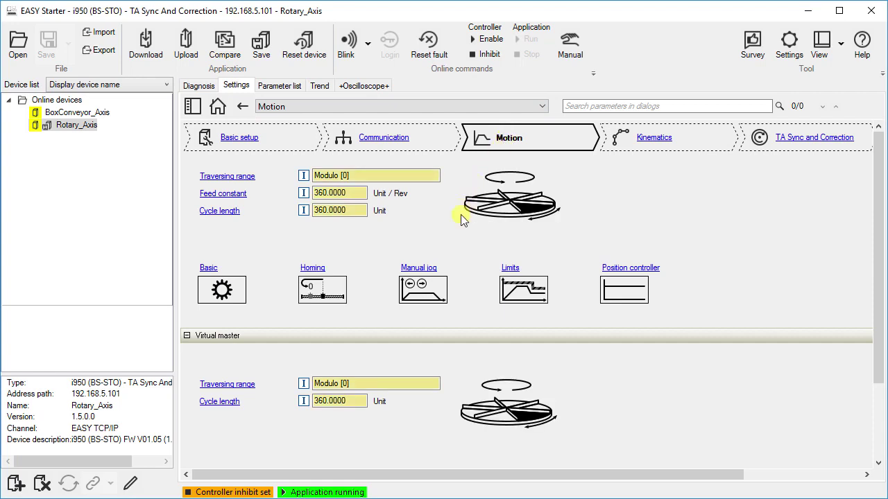
click(420, 269)
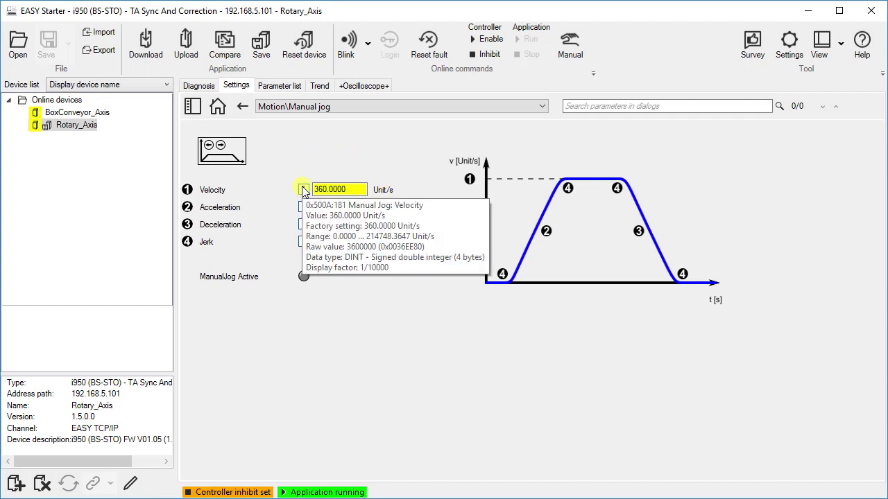
click(358, 189)
key(ctrl+a)
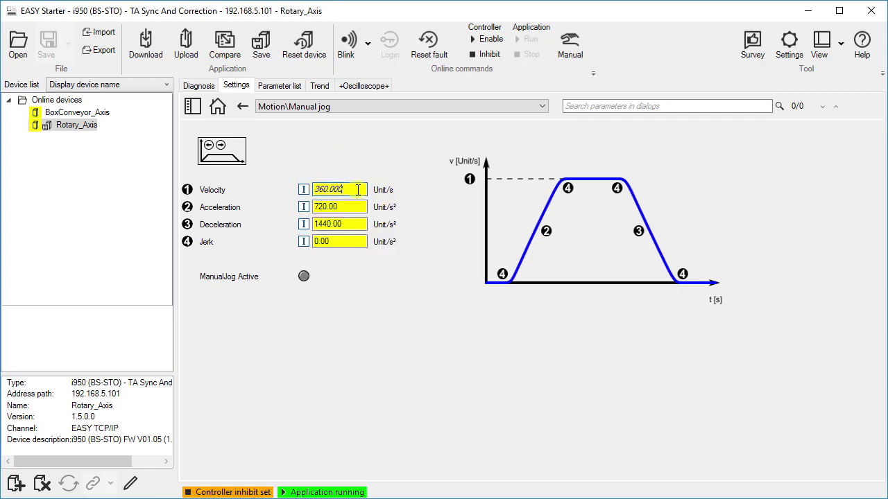
key(BackSpace)
text(3600)
key(Return)
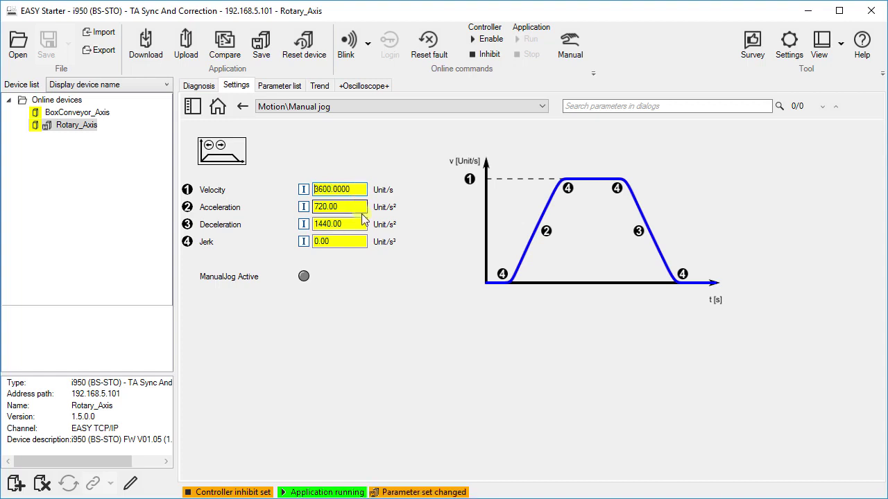
- Set the manual jog deceleration to 18000 Unit/s²
mouse_move(304, 227)
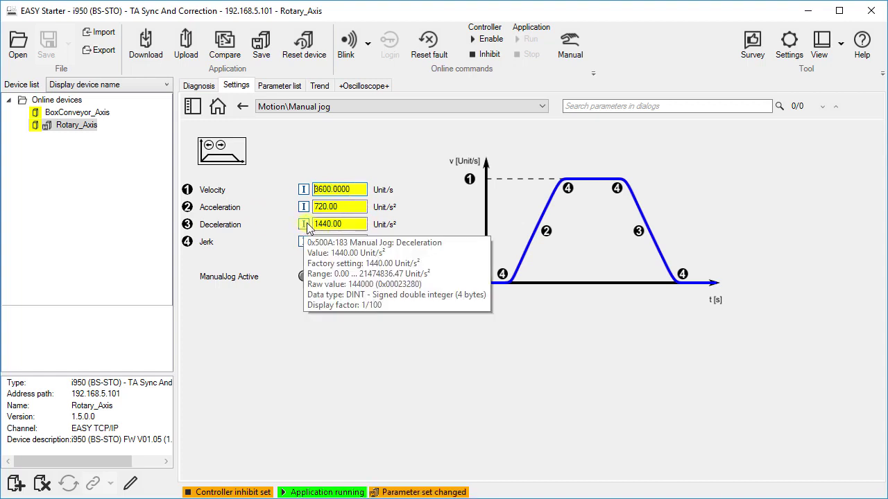
click(348, 223)
key(BackSpace)
key(BackSpace)
key(BackSpace)
key(BackSpace)
key(BackSpace)
key(BackSpace)
key(BackSpace)
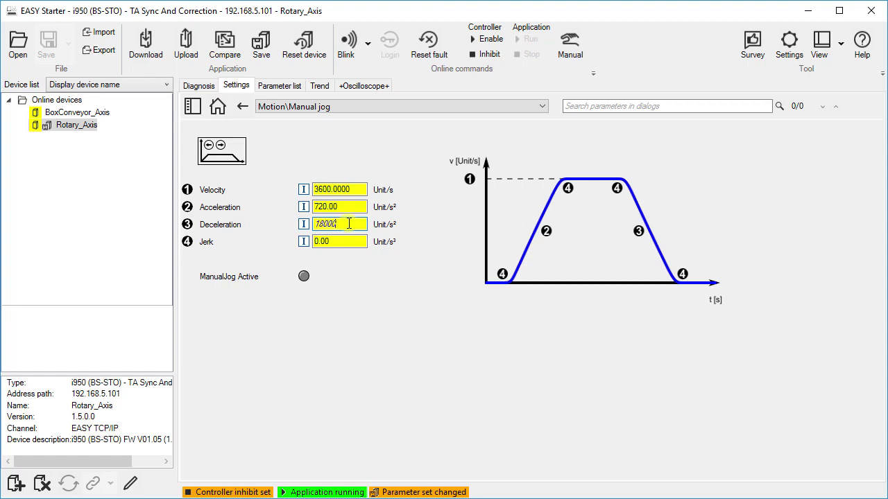
text(18000)
key(Return)
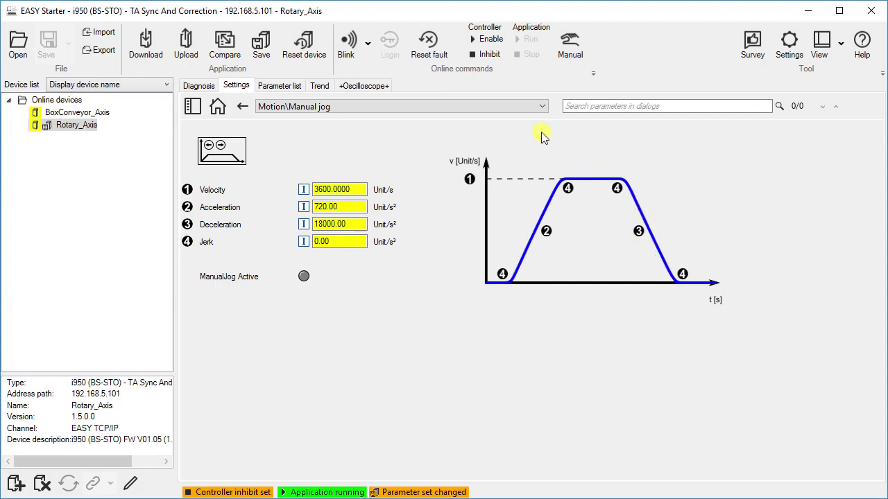
click(526, 108)
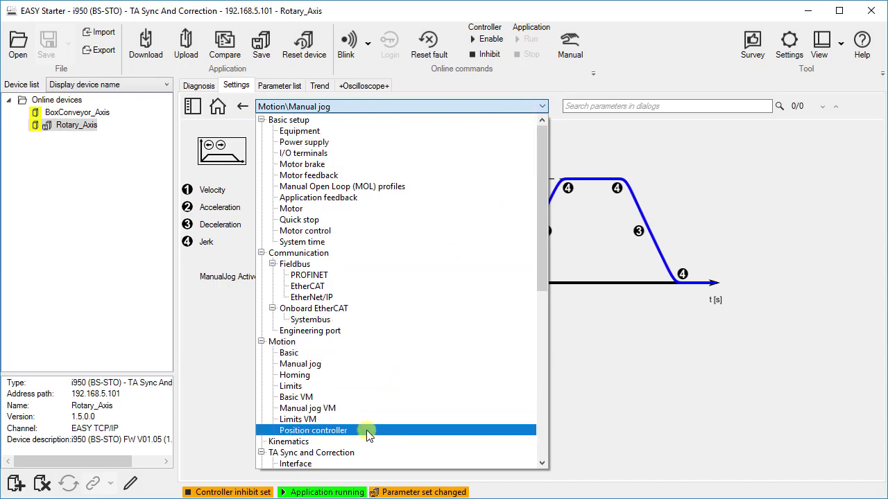
- On the TA Sync and Correction Interface page, activate internal control, enable operation and start Jog Positive
click(347, 464)
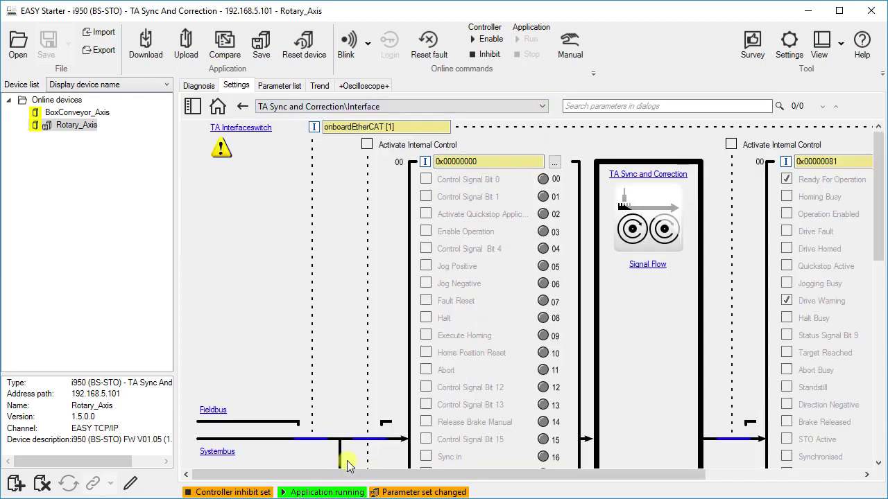
click(368, 145)
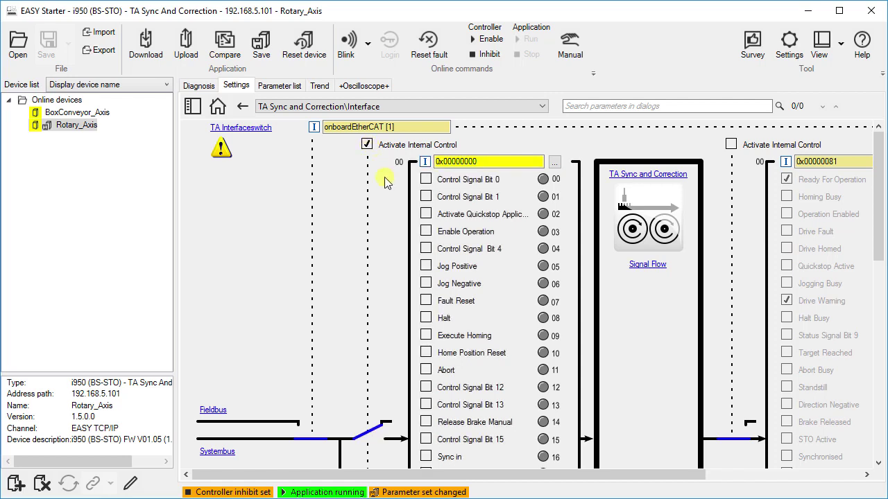
click(426, 231)
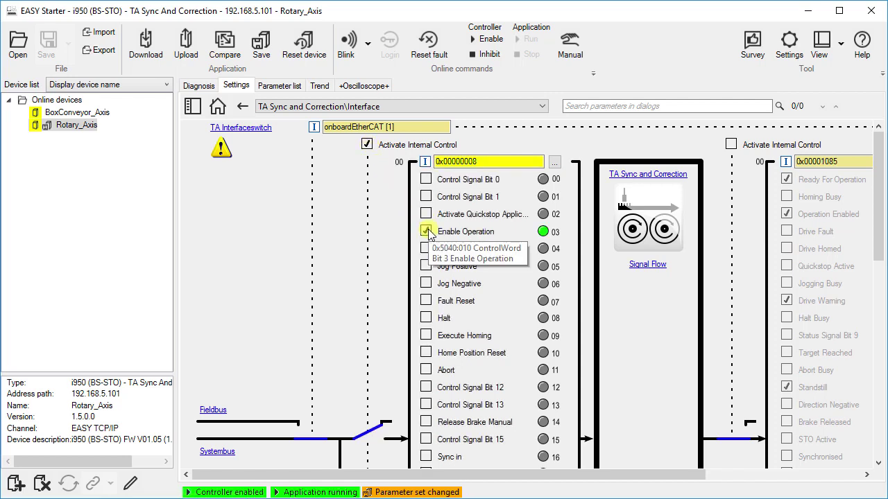
click(426, 267)
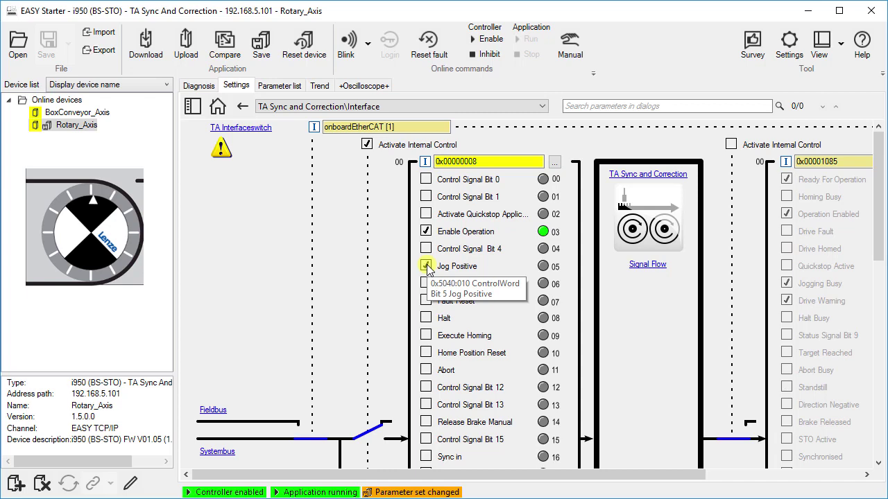
- Arm the oscilloscope recording, then switch Jog Positive off so the axis stops
click(377, 86)
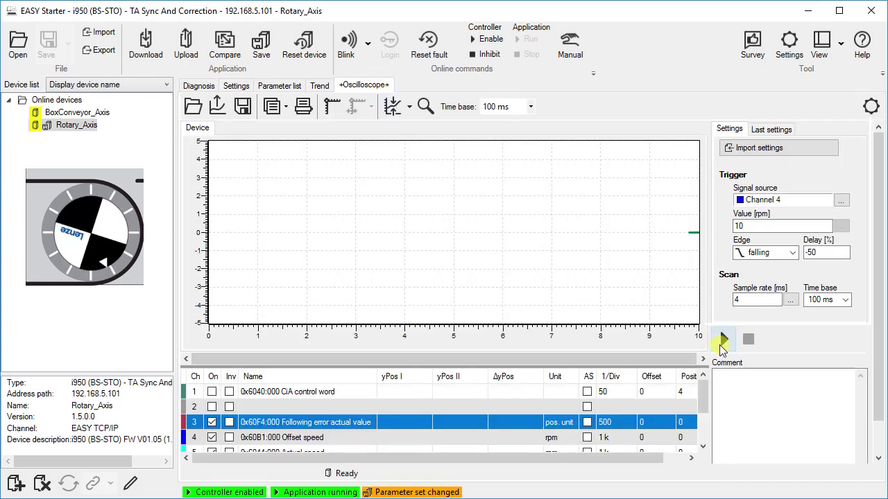
click(722, 340)
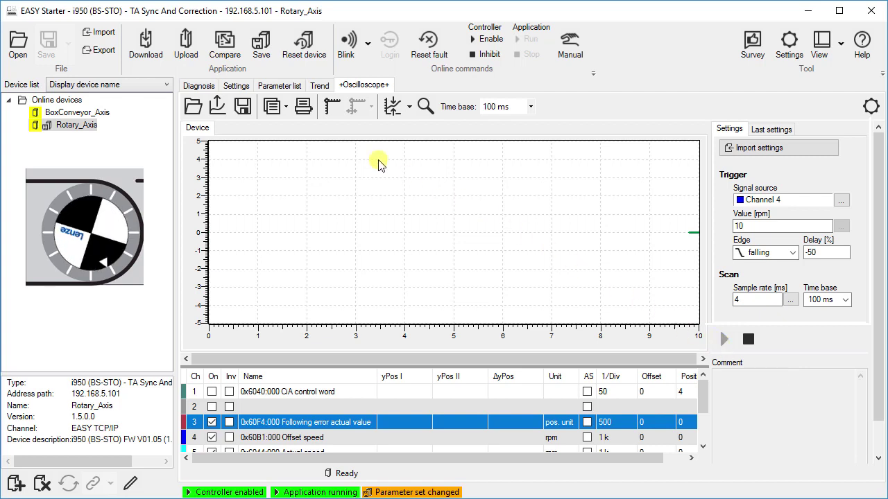
click(237, 86)
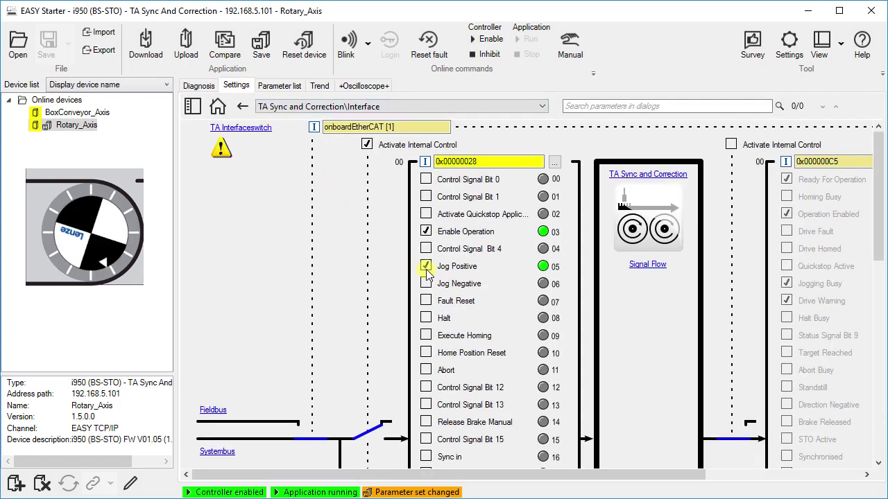
click(425, 267)
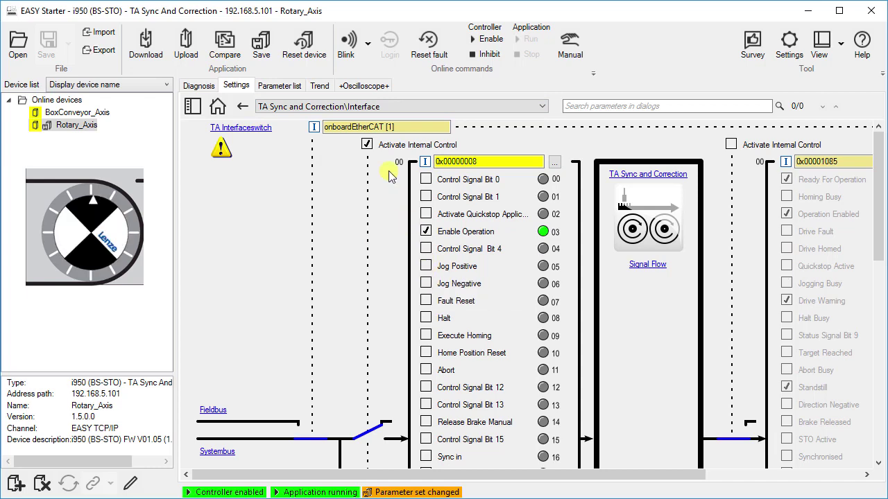
- Upload the recorded oscillogram and autoscale the Following error, Offset speed and Actual speed traces
click(365, 86)
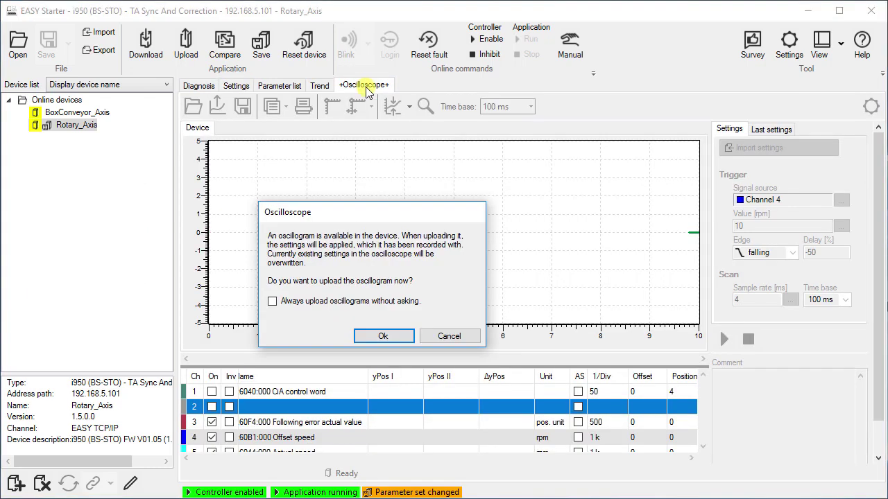
click(378, 337)
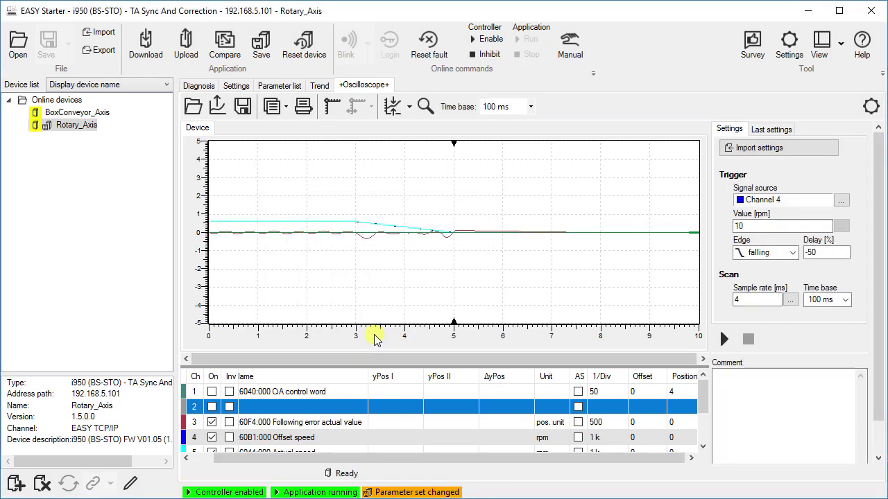
click(702, 447)
click(577, 407)
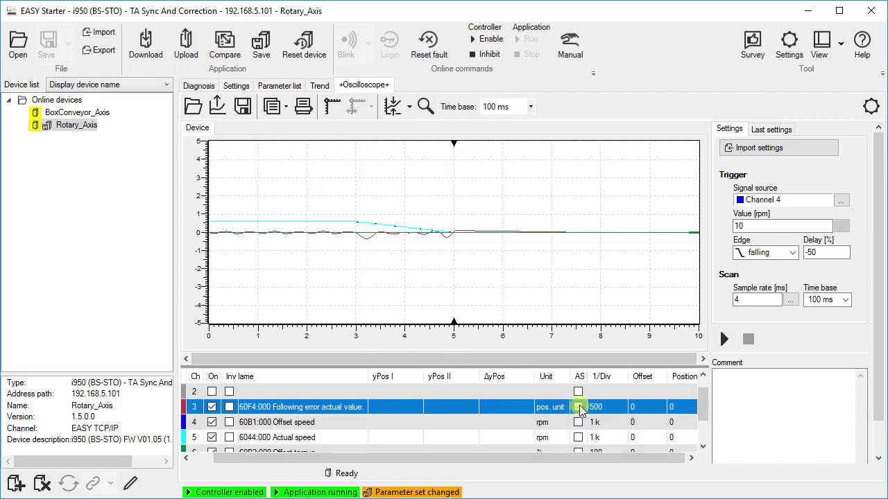
click(578, 422)
click(578, 438)
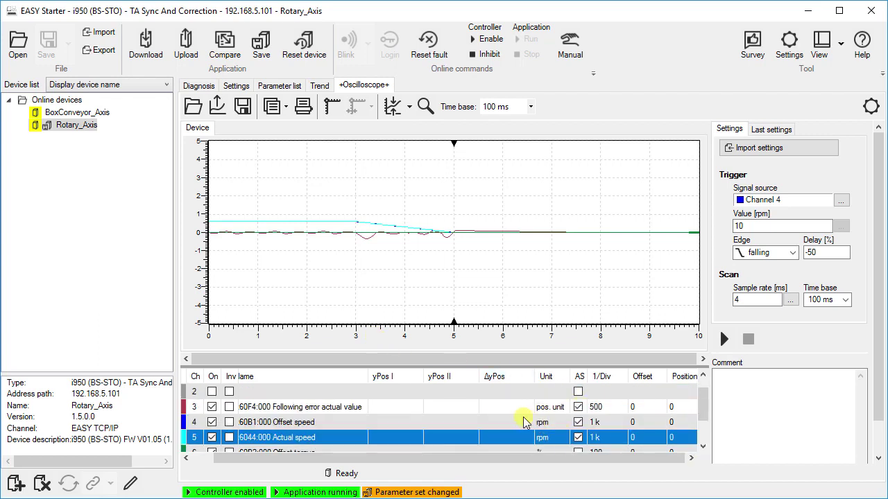
- Set all trace y positions to the zero level
click(434, 407)
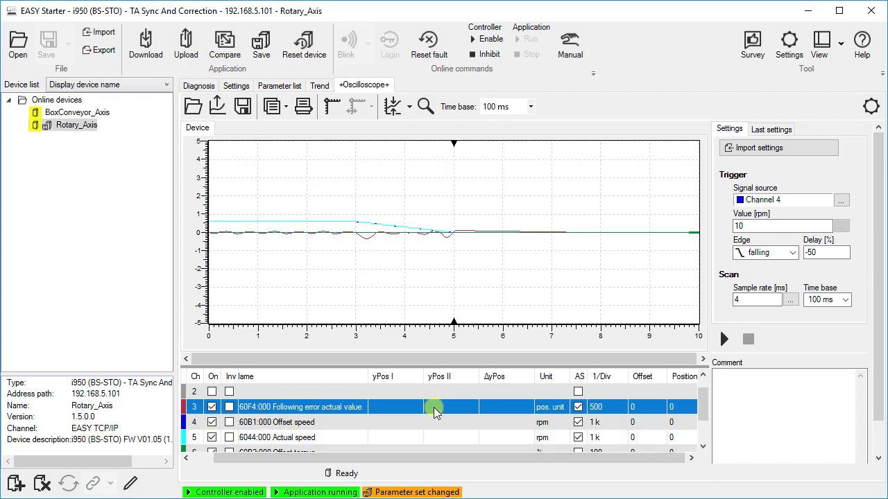
click(409, 114)
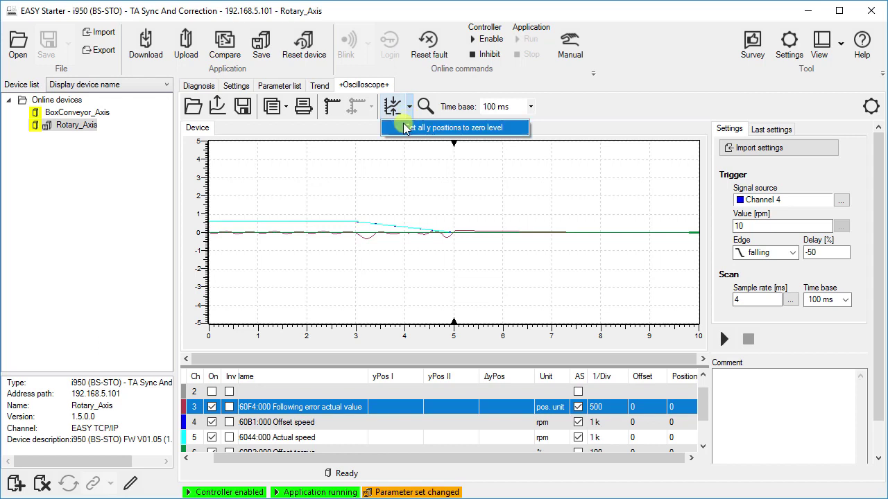
click(404, 132)
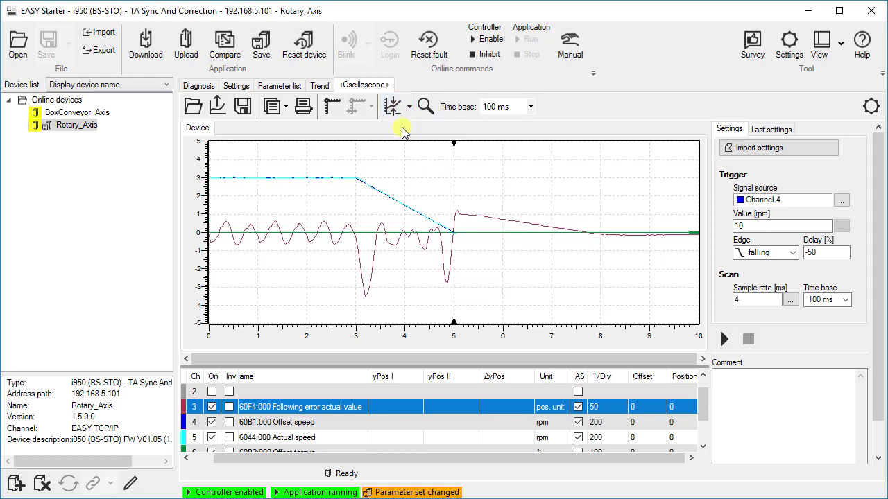
- Zoom the plot onto the deceleration and stop region, about 1.5 to 6.5 on the time axis
click(425, 106)
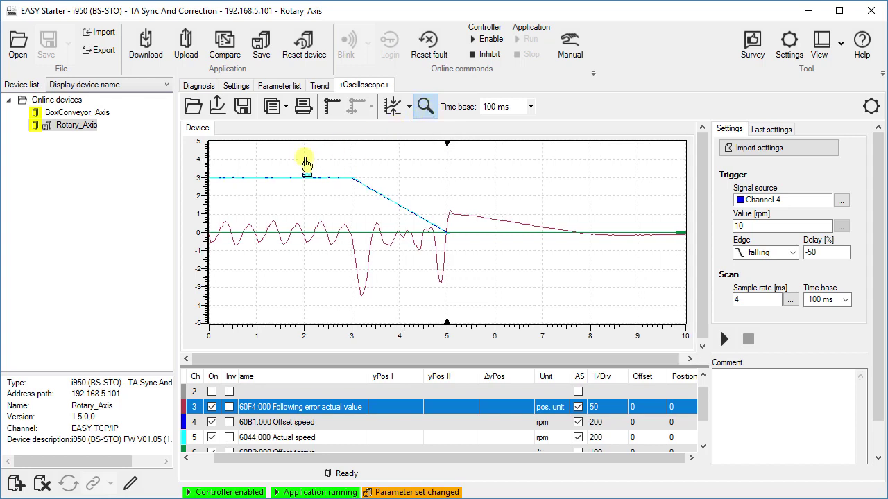
drag(272, 161, 527, 322)
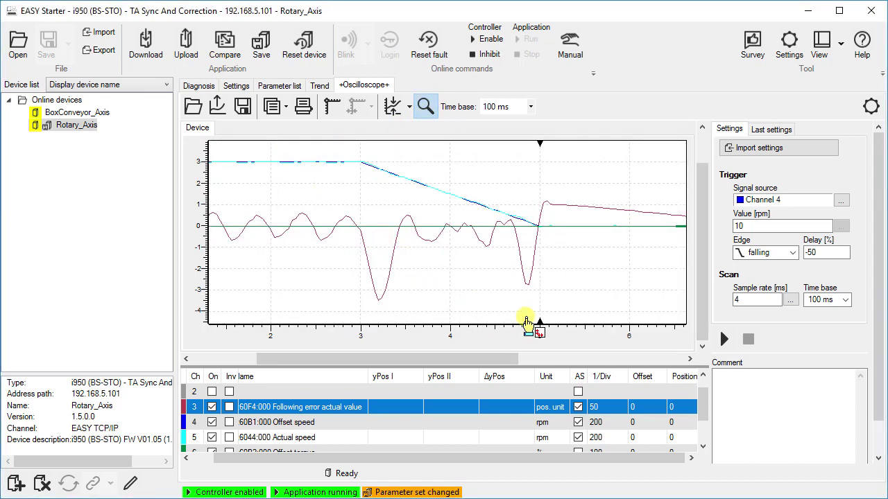
right_click(531, 312)
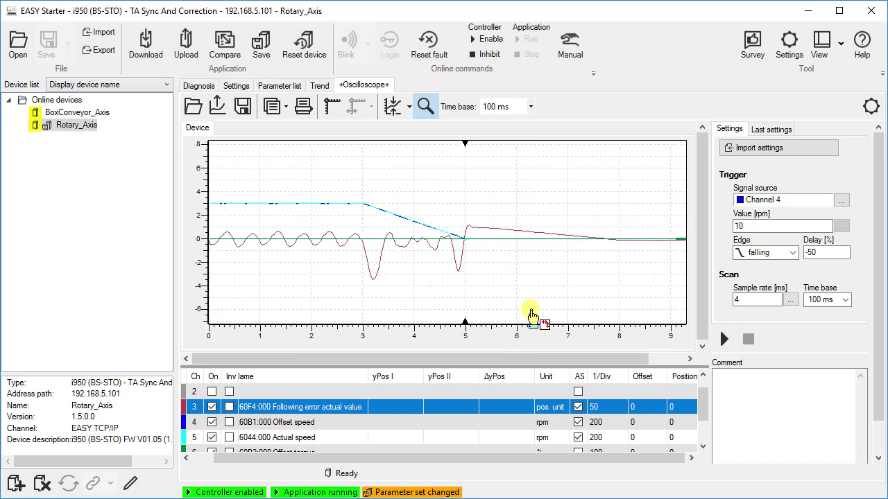
drag(204, 247, 201, 224)
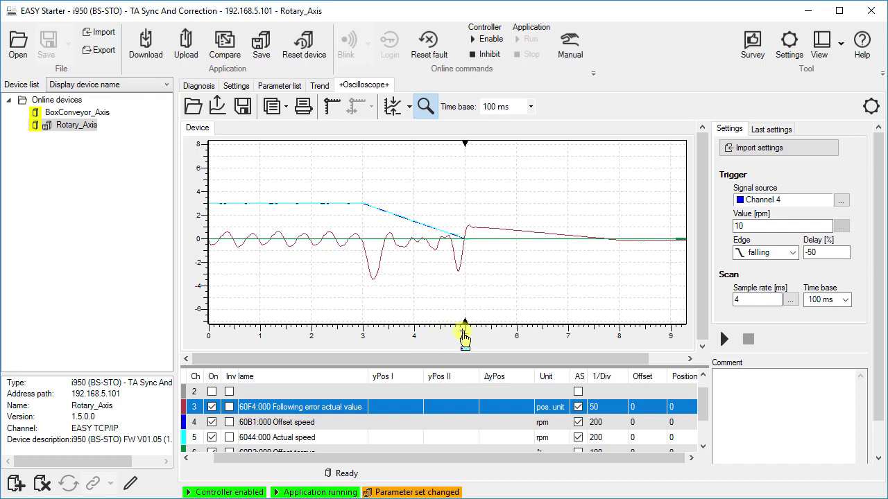
mouse_move(464, 338)
mouse_down()
mouse_move(343, 337)
mouse_move(465, 338)
mouse_up()
drag(285, 181, 535, 305)
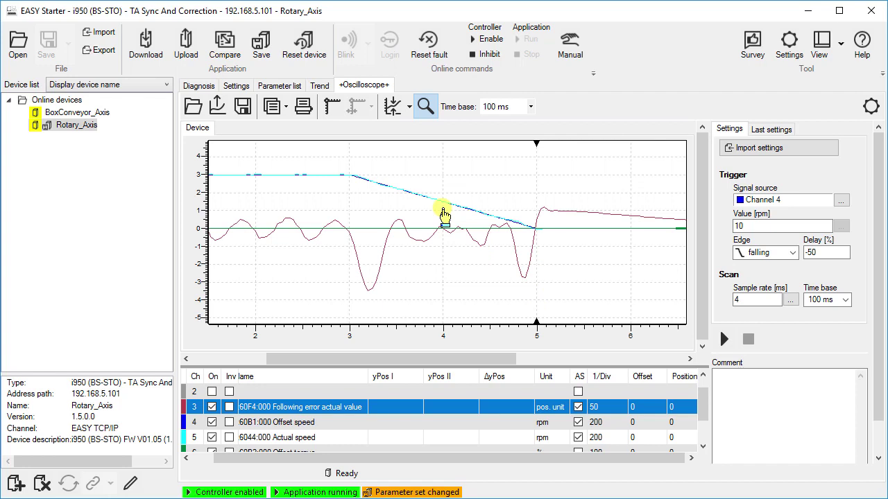
- Show the cursors, placing cursor II on the following-error dip and cursor I at the stop point (-228 difference)
click(331, 119)
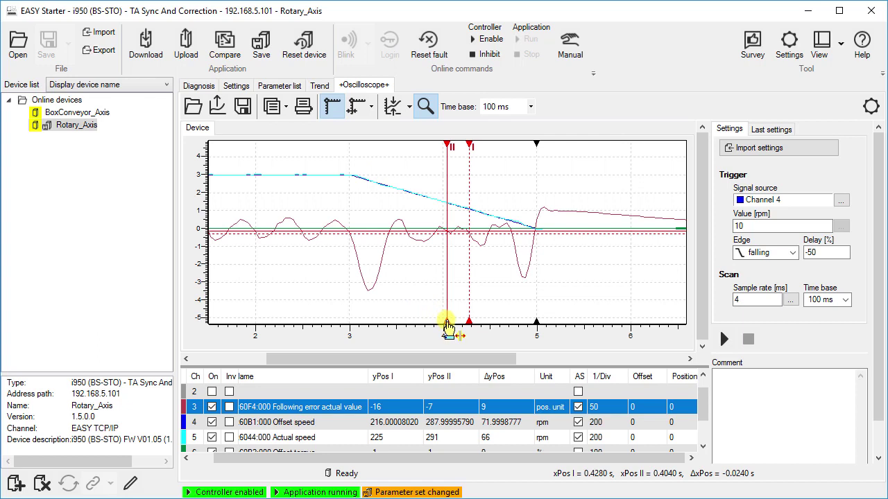
drag(446, 323, 370, 326)
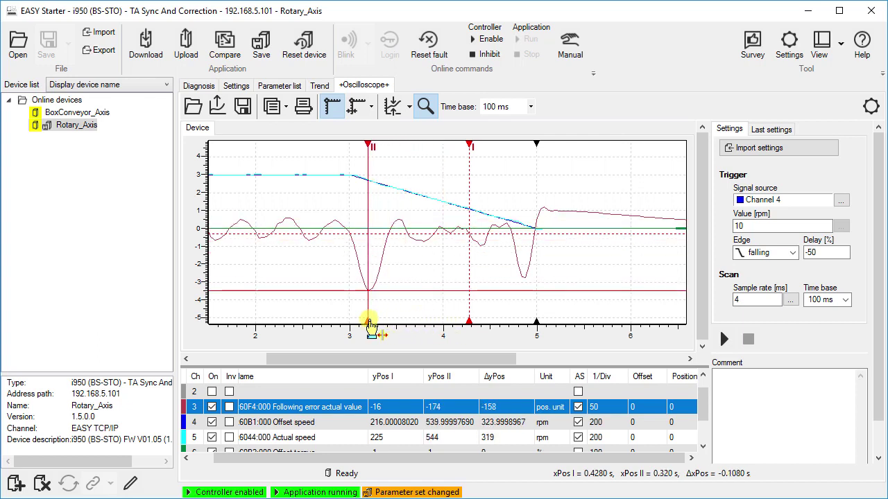
drag(470, 324, 540, 326)
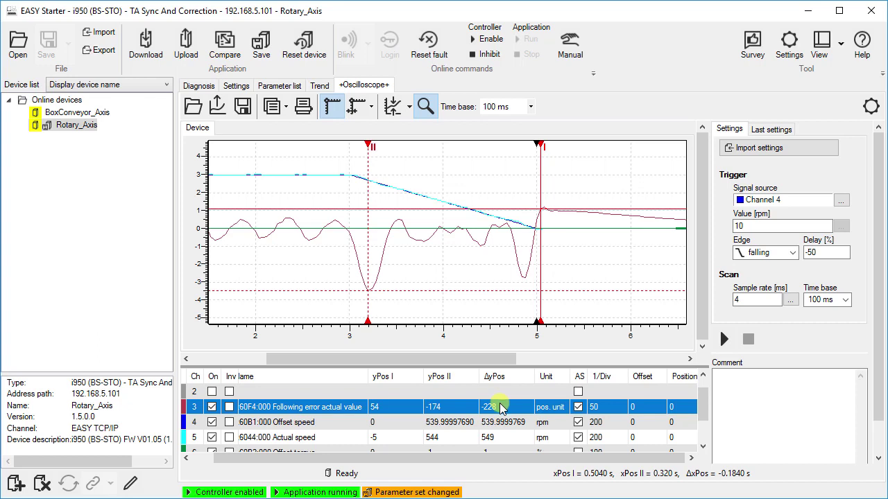
- Turn off auto-scaling for channels 3, 4 and 5
click(578, 407)
click(579, 422)
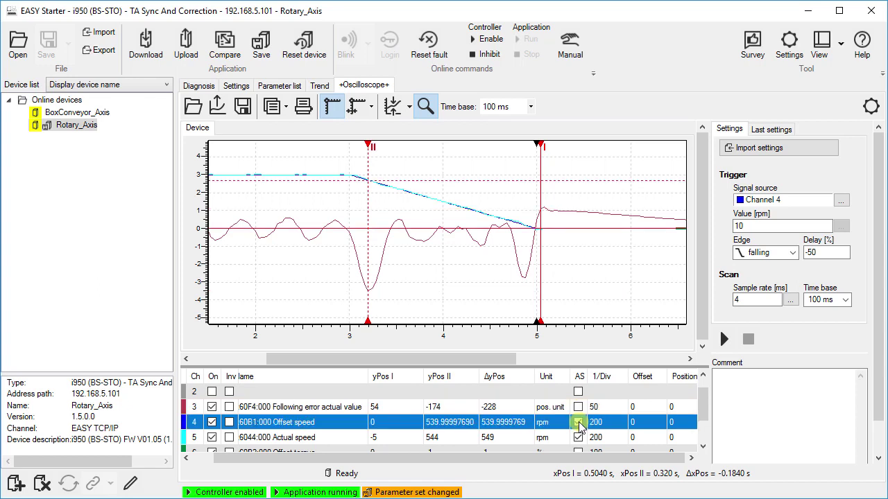
click(579, 438)
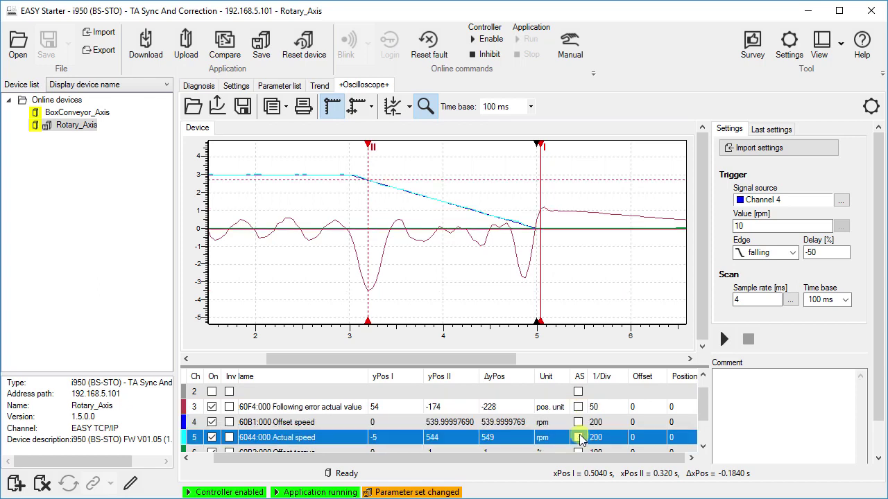
- In Motor control, raise the load slider and apply gains of 118.42 Hz and 0.01024 Nm/rpm
click(236, 87)
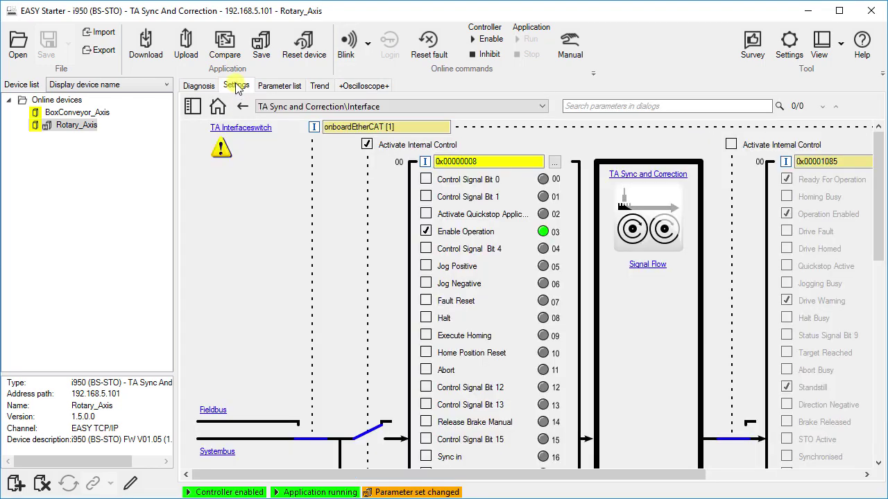
click(531, 111)
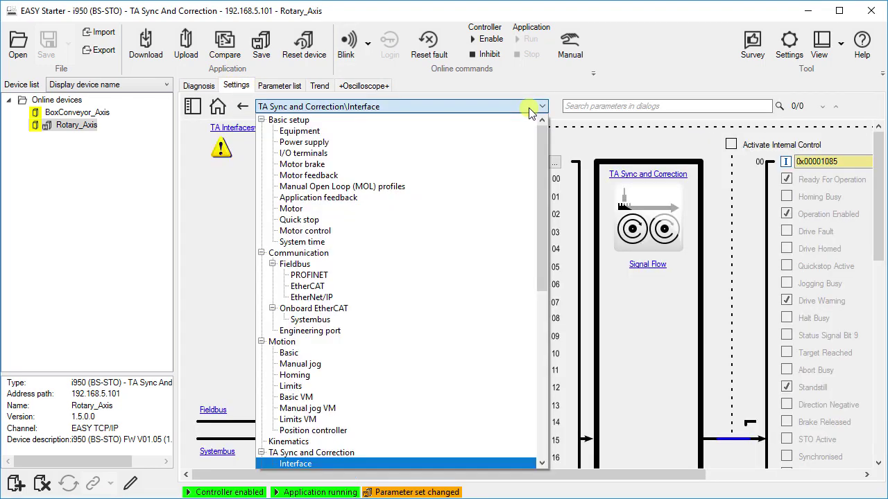
click(464, 231)
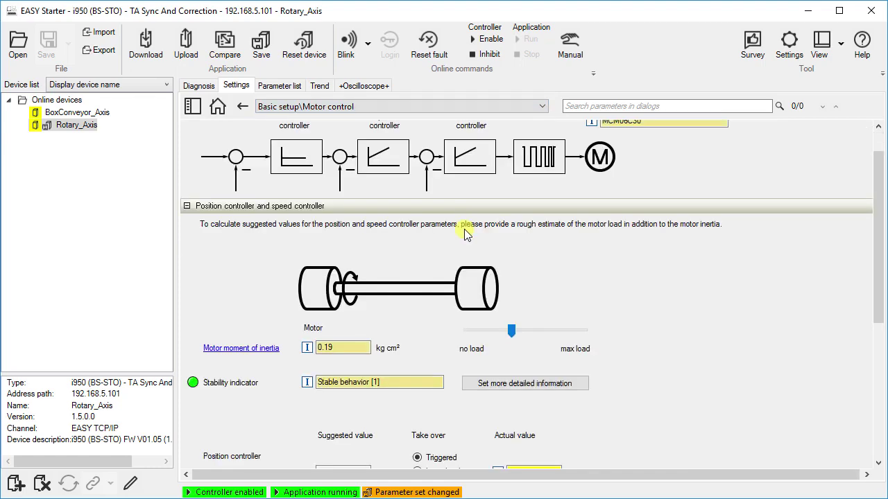
drag(876, 259, 877, 319)
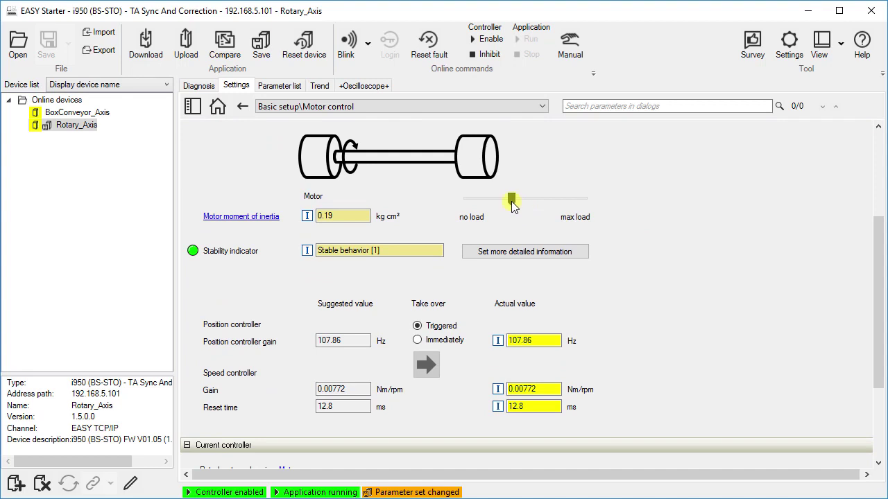
drag(511, 202, 528, 208)
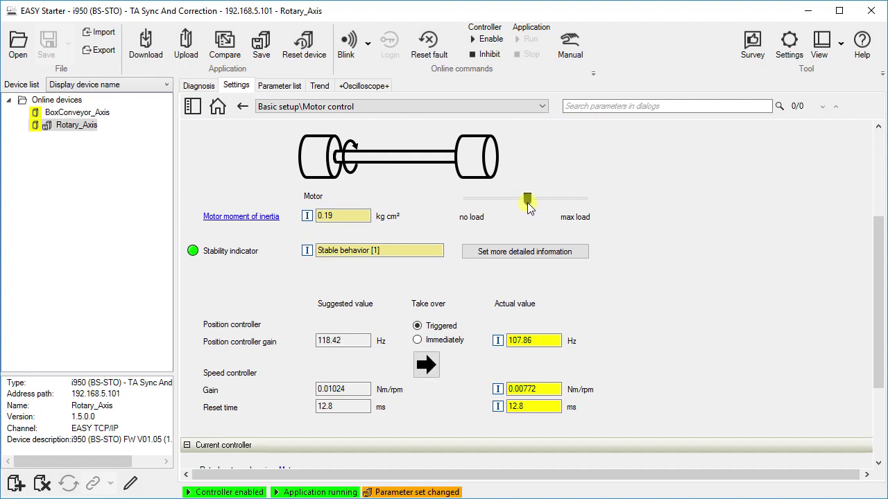
click(426, 365)
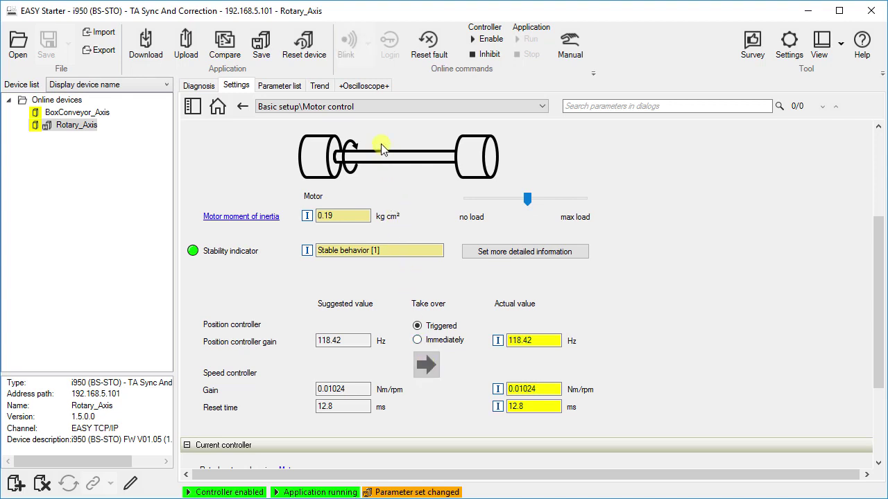
click(365, 86)
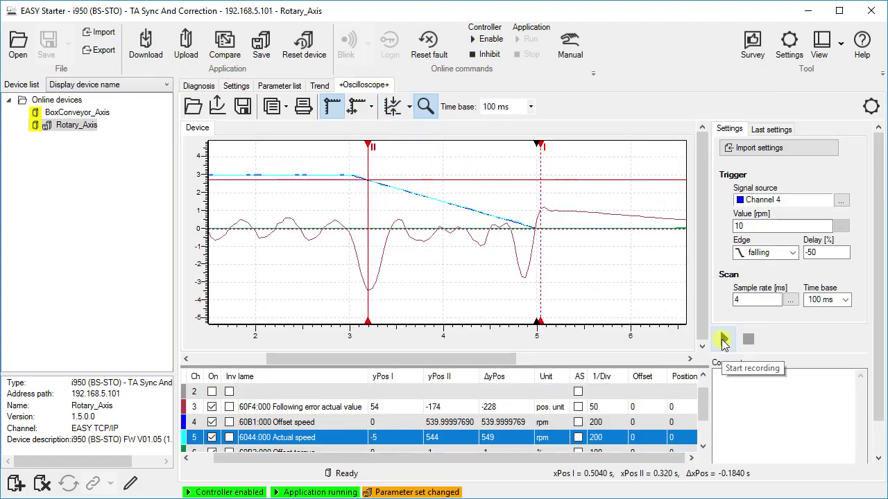
- Start a new recording, then switch Jog Positive on and off on the TA Sync and Correction Interface page
click(723, 339)
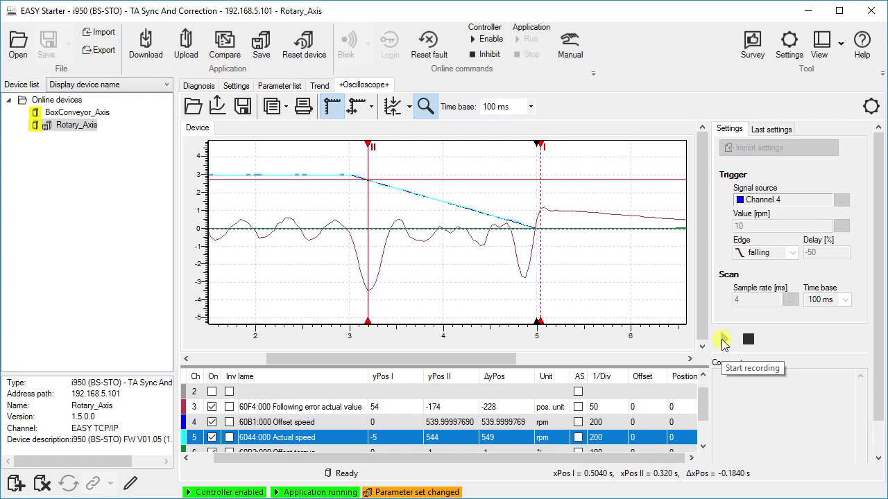
click(238, 86)
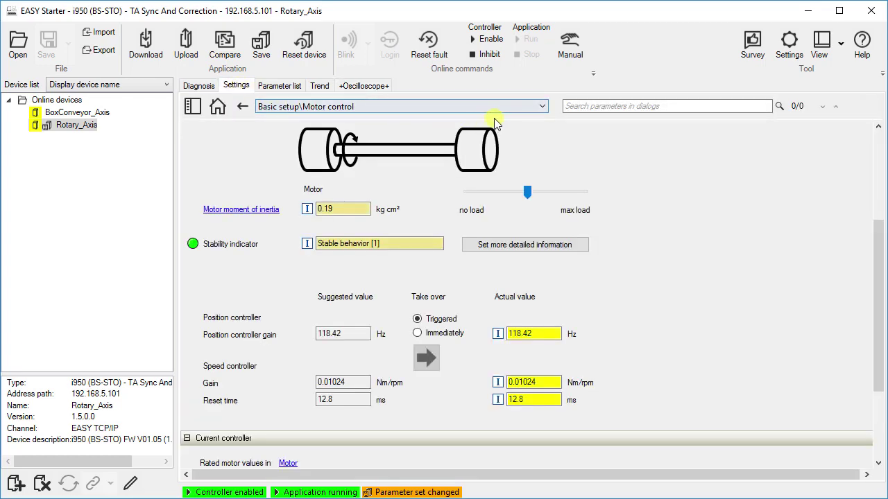
click(541, 107)
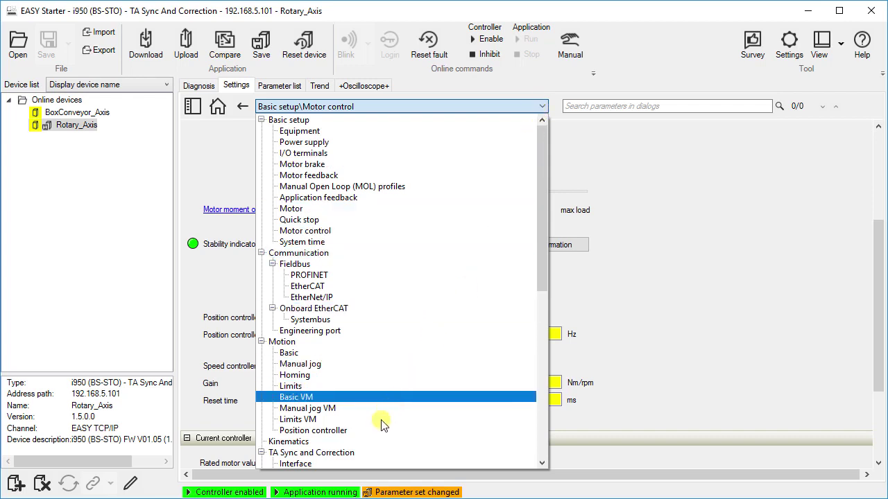
click(356, 464)
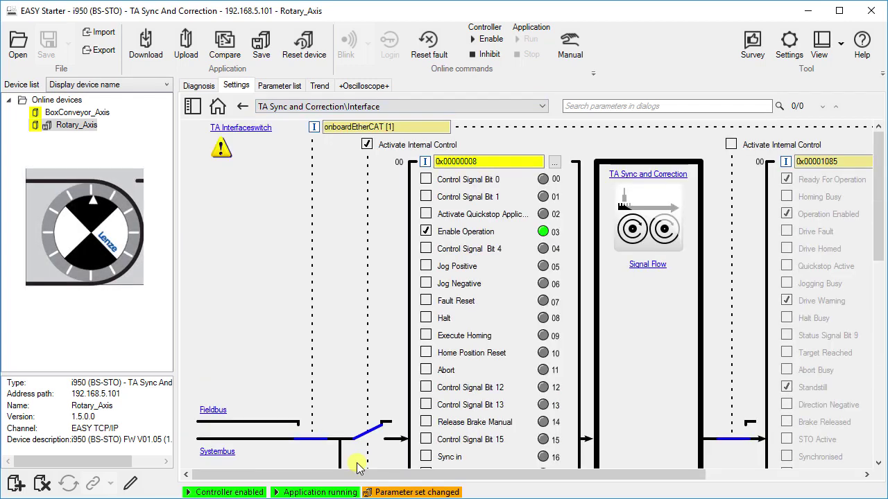
click(427, 266)
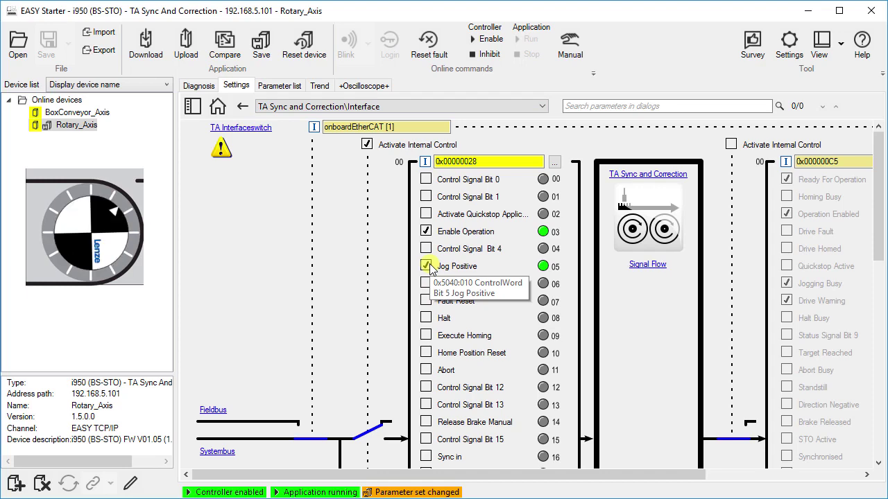
click(427, 267)
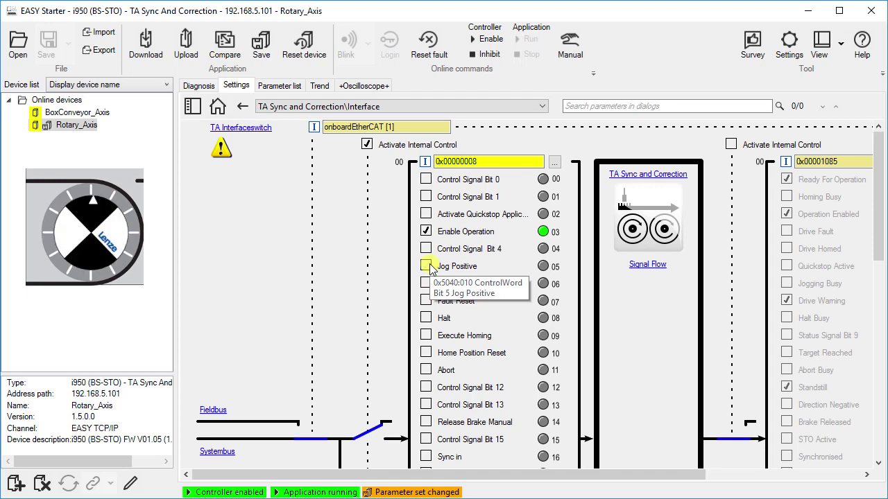
click(363, 86)
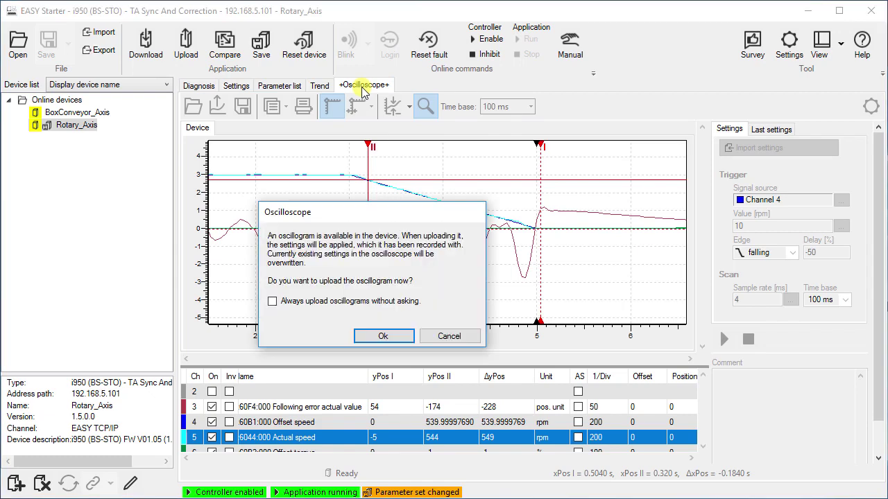
- Upload the new oscillogram and place the cursors on the deceleration start and stop point, reading about -13
click(384, 336)
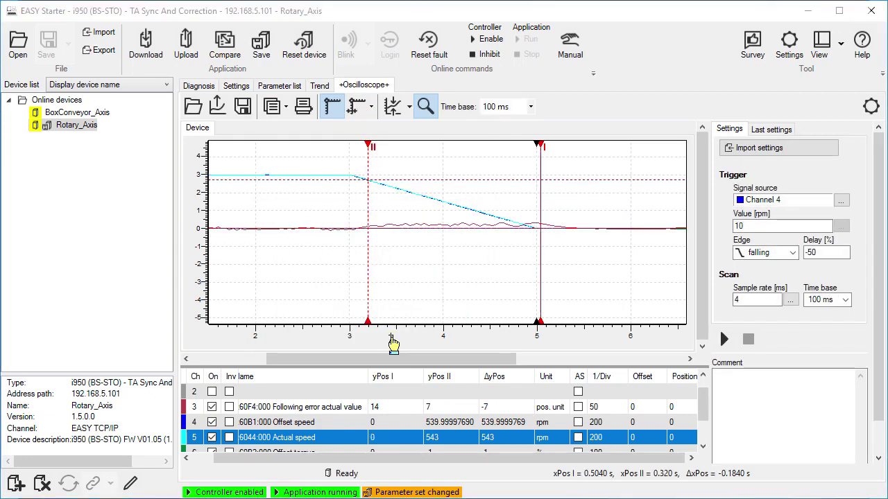
click(464, 408)
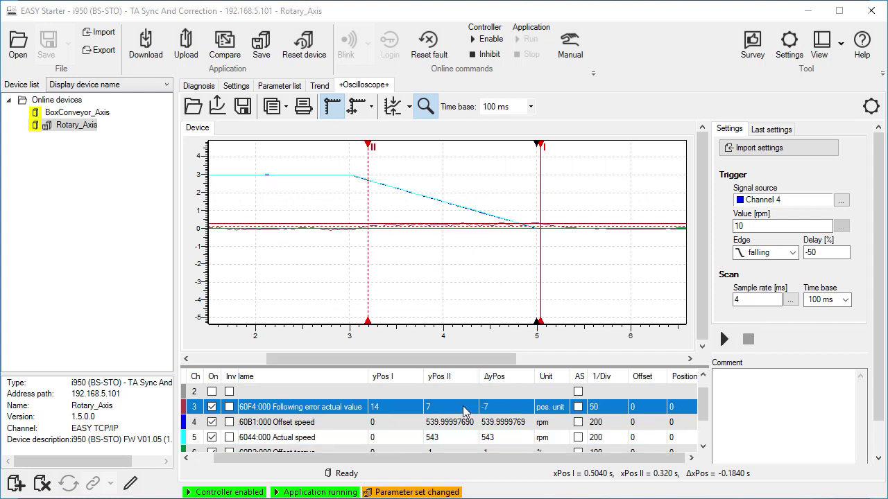
drag(368, 326, 361, 333)
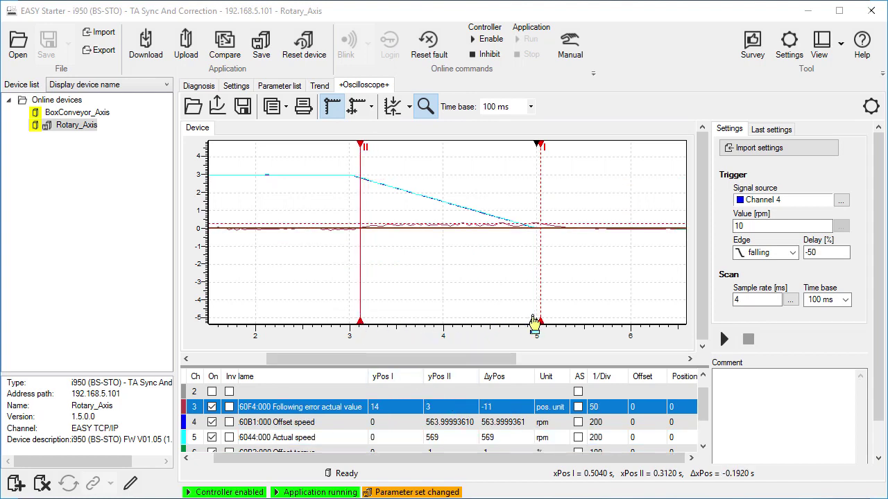
drag(541, 329, 536, 331)
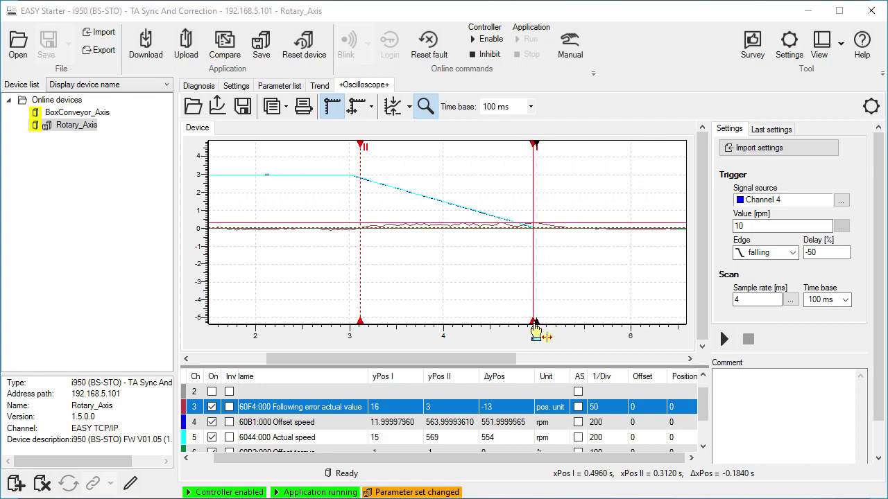